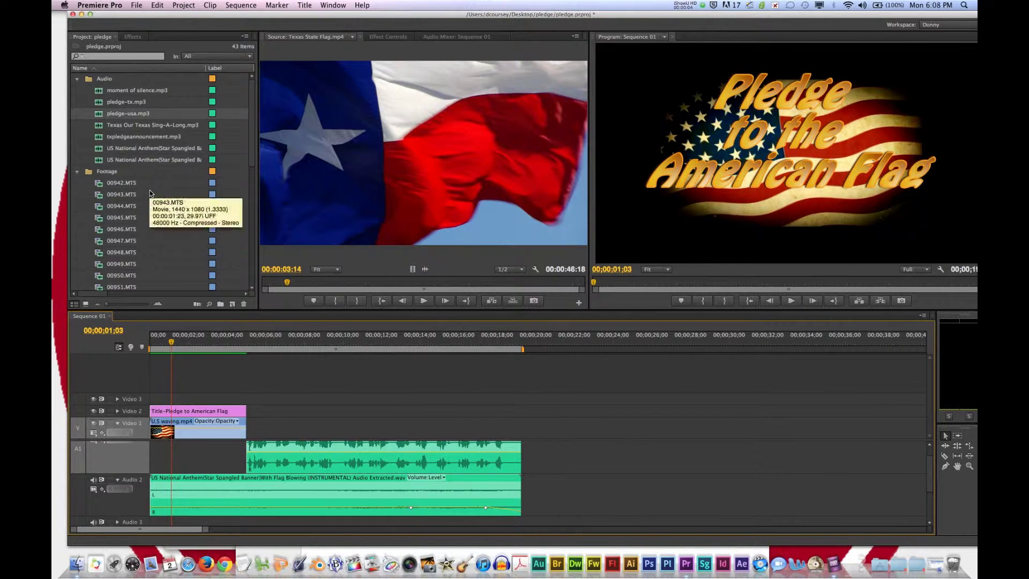
Load the 00942.MTS footage for source viewing, mark an In point at its very beginning and preview it from there
left_click(277, 346)
left_click_drag(280, 349, 303, 349)
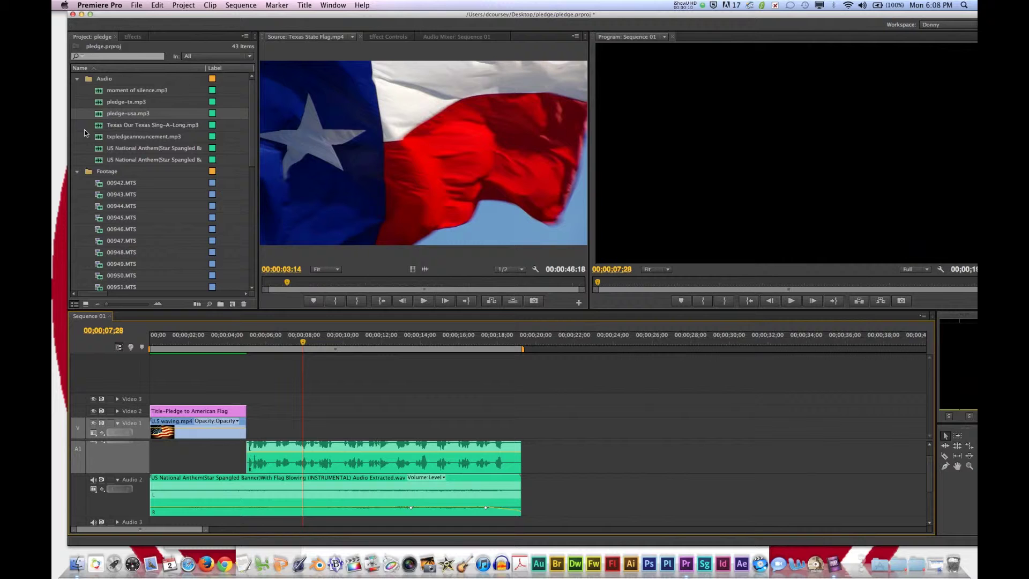
double_click(99, 184)
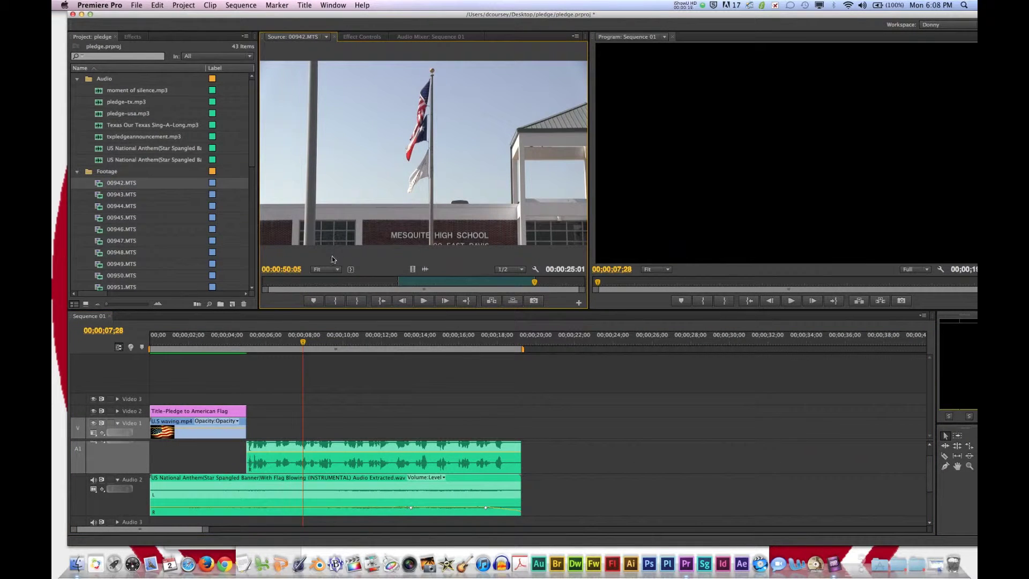
key("space")
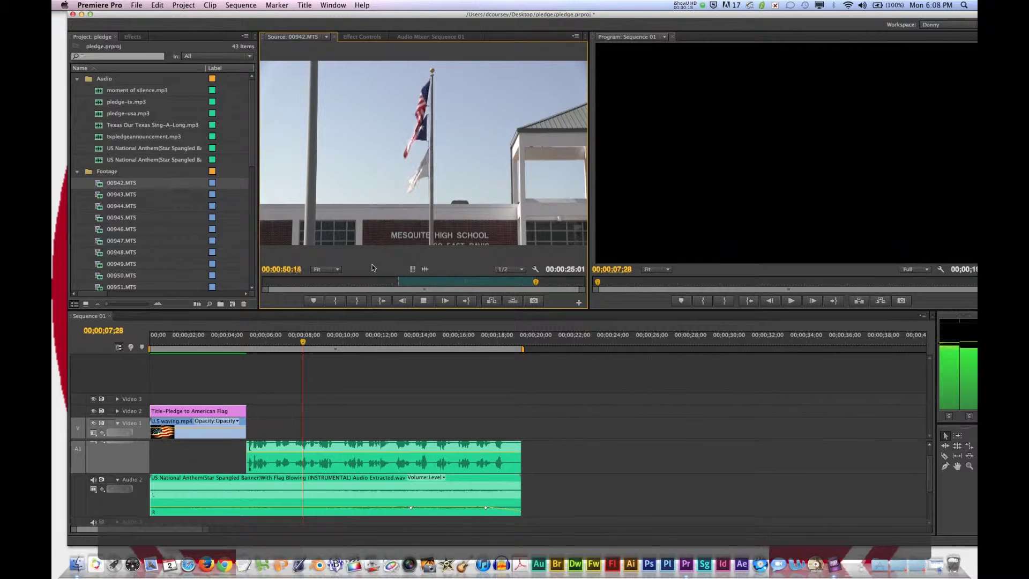
left_click_drag(392, 282, 259, 282)
key("i")
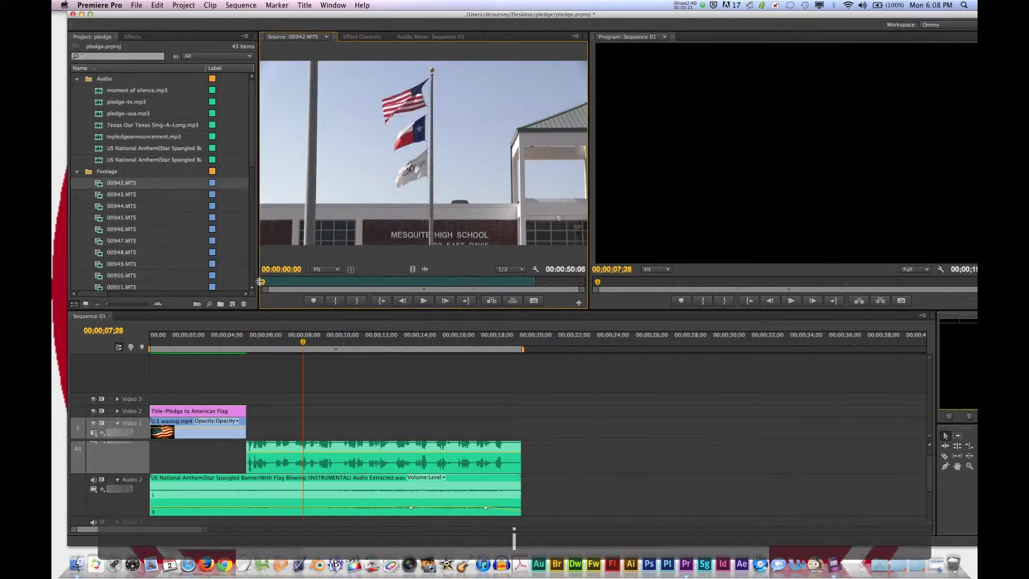
key("space")
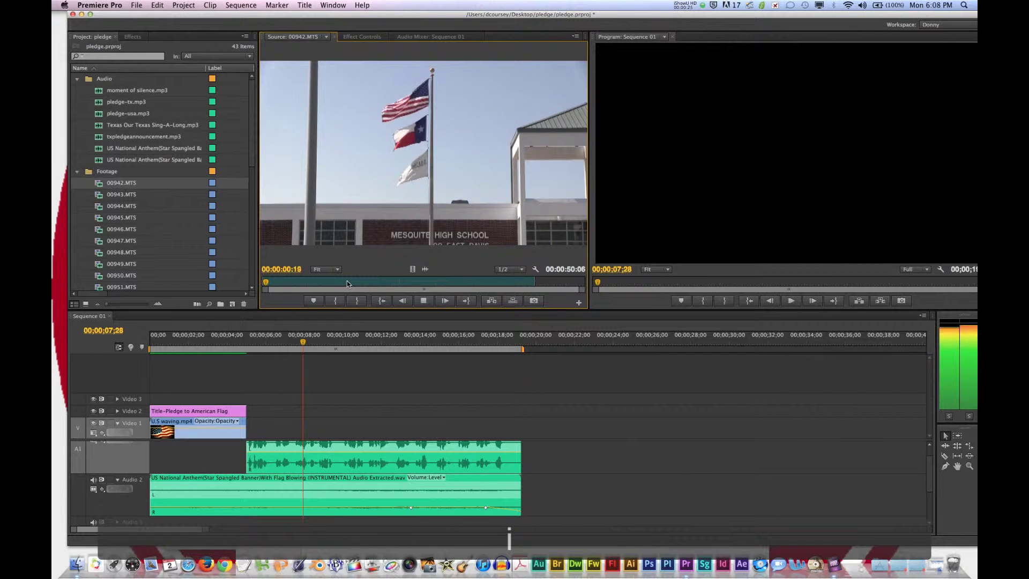
key("space")
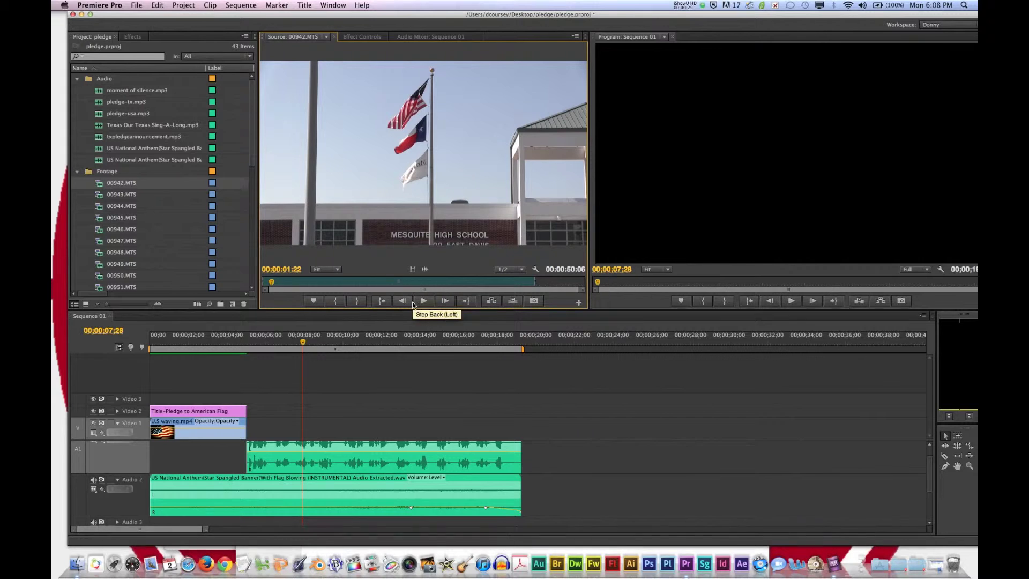
Mark the 00942.MTS source range with its In point at 00:00:09:23 and Out point at 00:00:14:02
left_click_drag(271, 283, 317, 292)
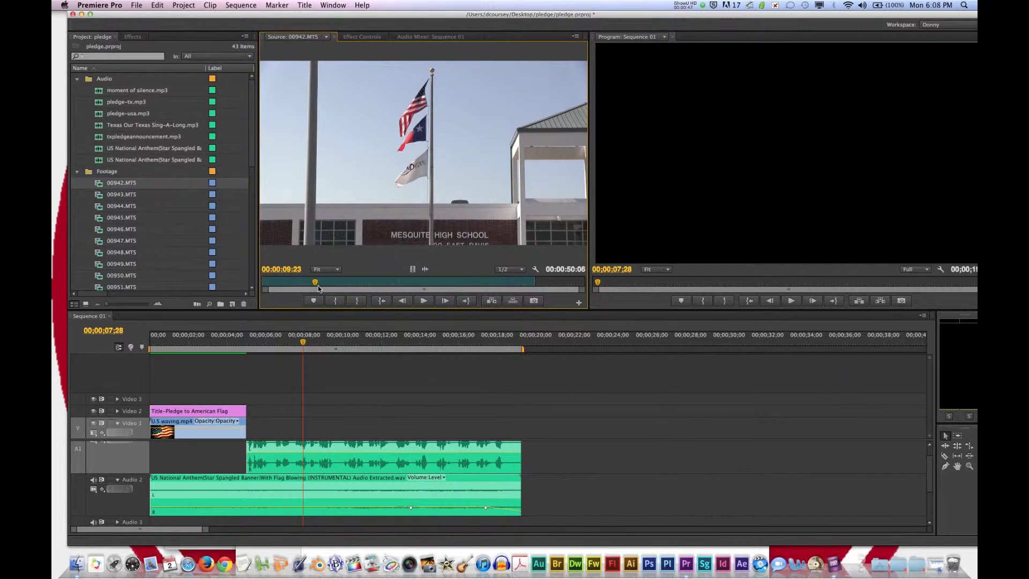
key("i")
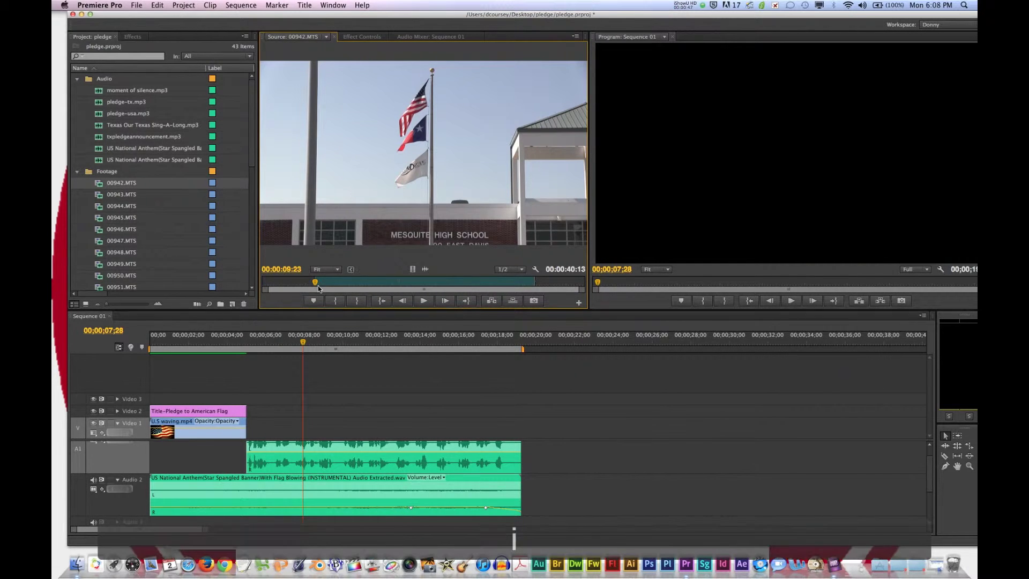
left_click(349, 283)
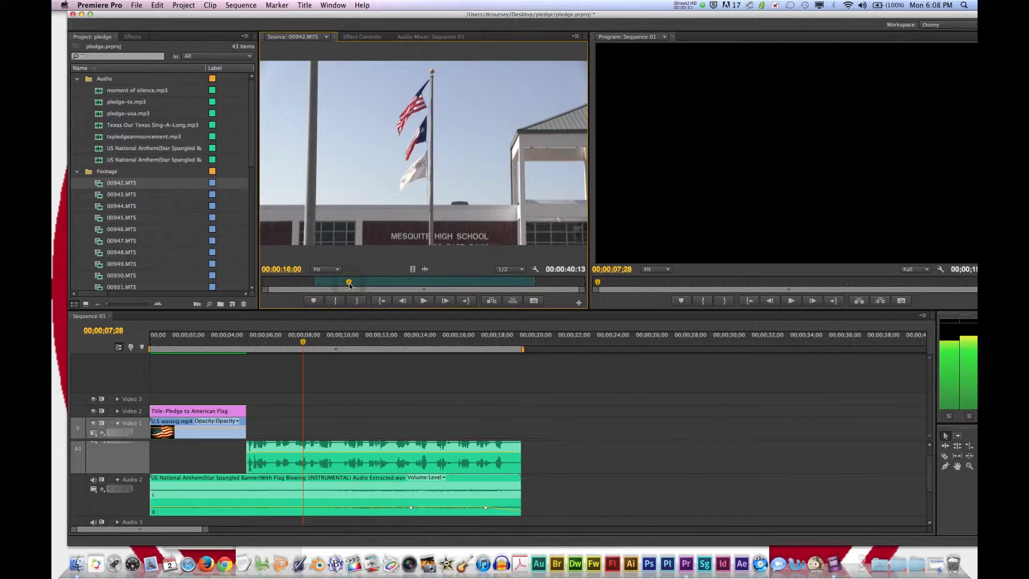
left_click_drag(349, 285, 339, 286)
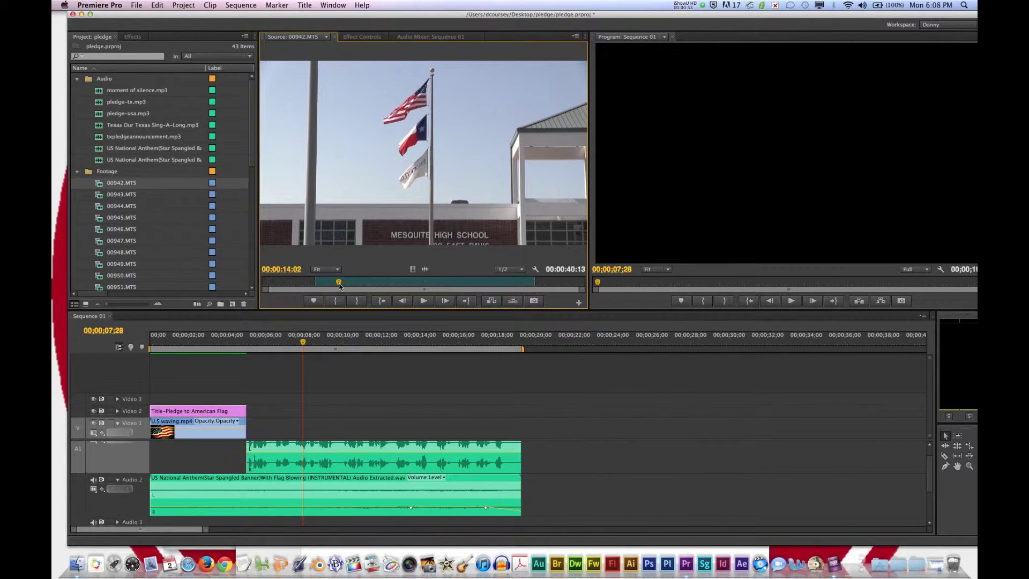
key("o")
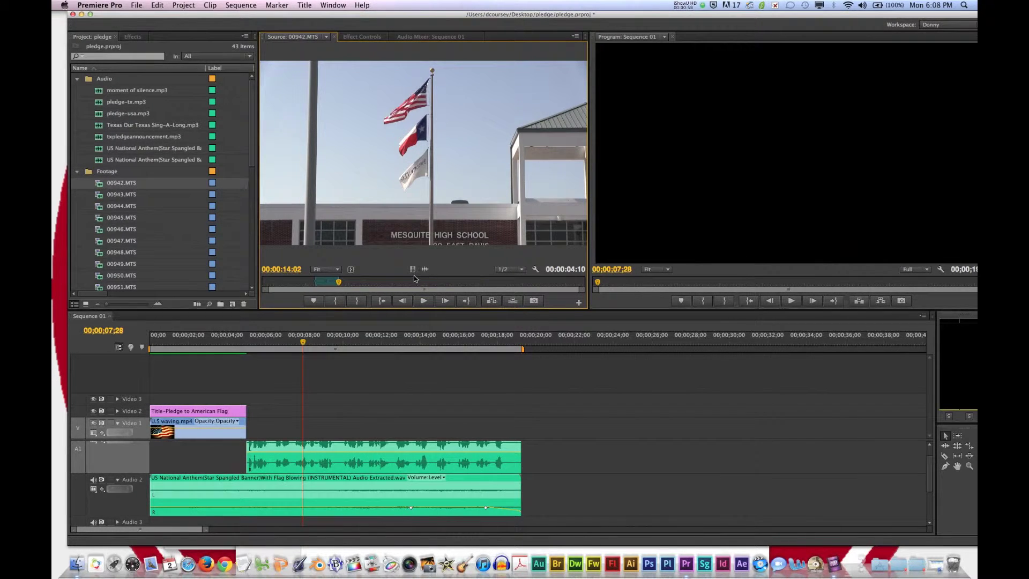
Place only the video of 00942.MTS on Video 1 after the U.S waving clip, extend it to the audio's end, and preview the result
left_click_drag(412, 269, 250, 435)
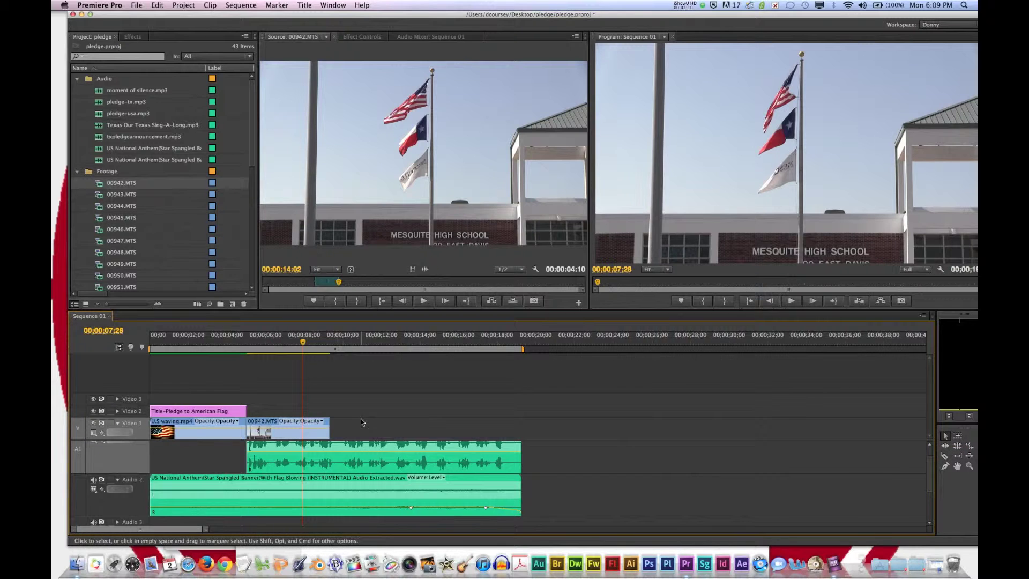
left_click_drag(325, 424, 520, 420)
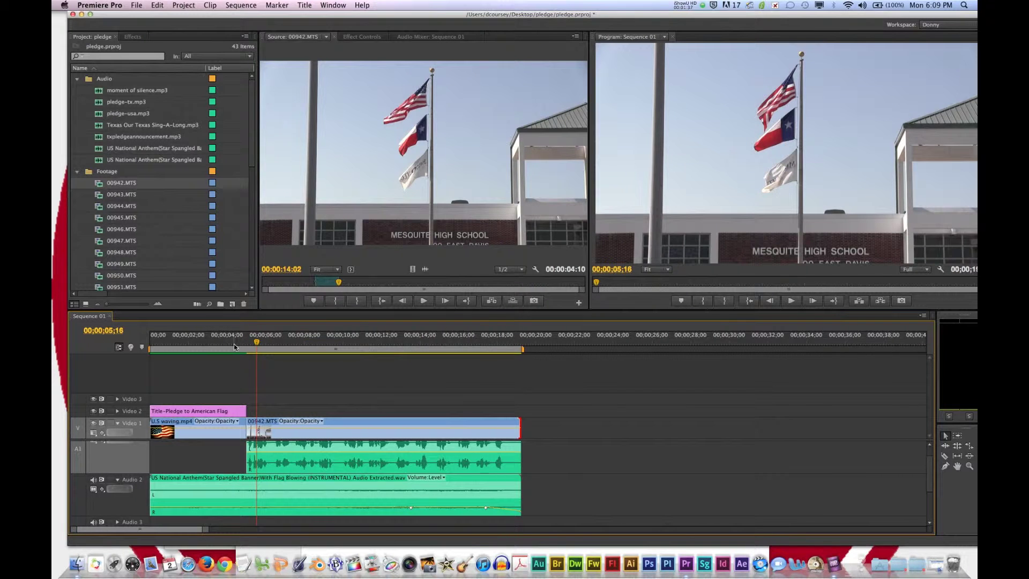
left_click(239, 343)
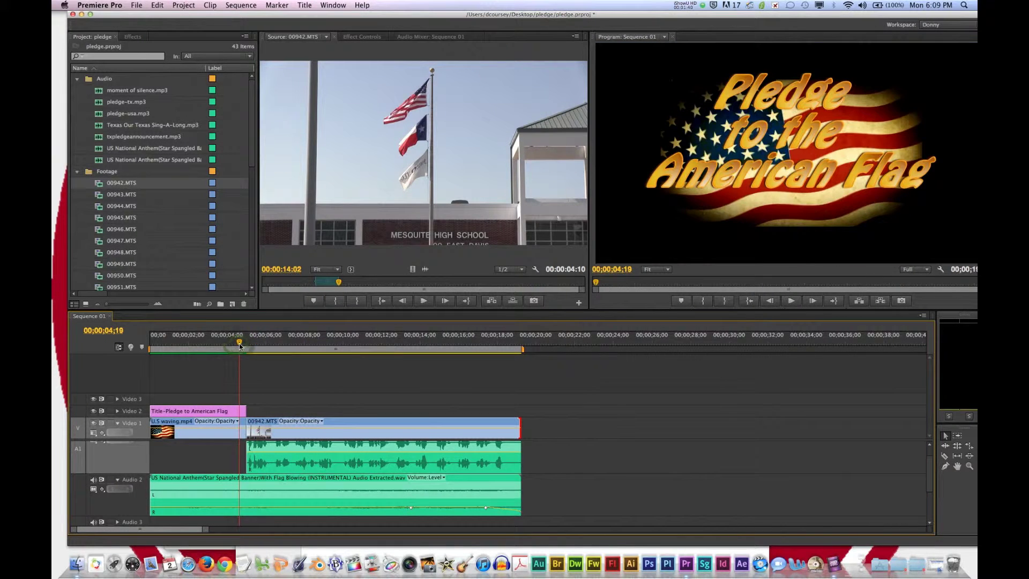
key("space")
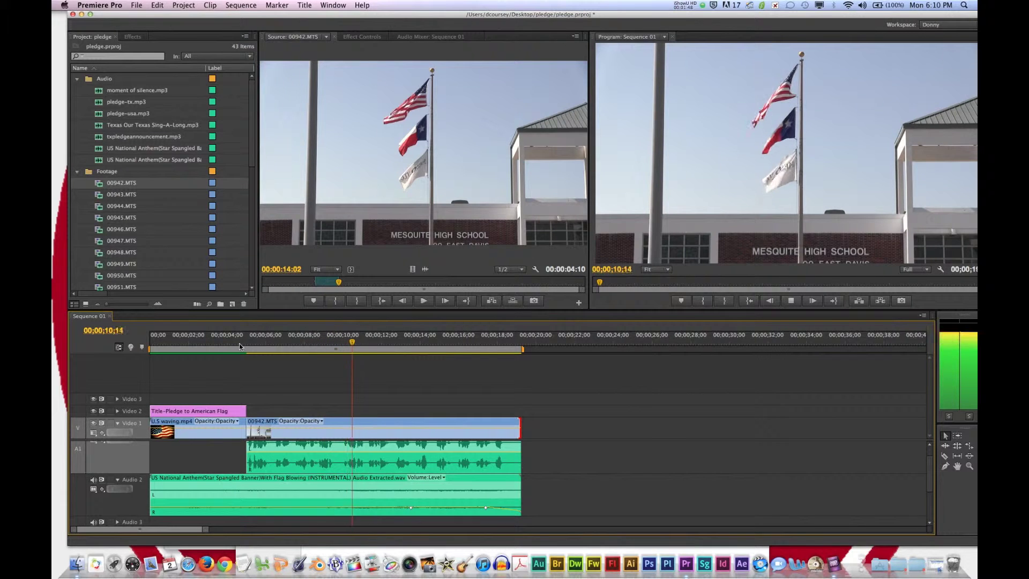
key("space")
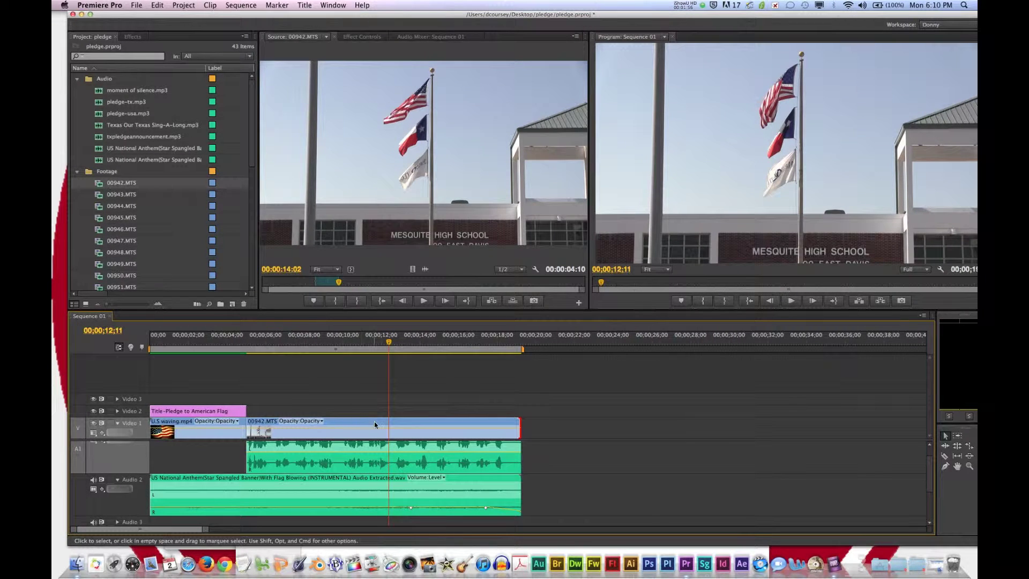
Overlay only the video of 00943.MTS on Video 2 at about 10 seconds, extend its end to about 13 seconds, and preview it
double_click(115, 195)
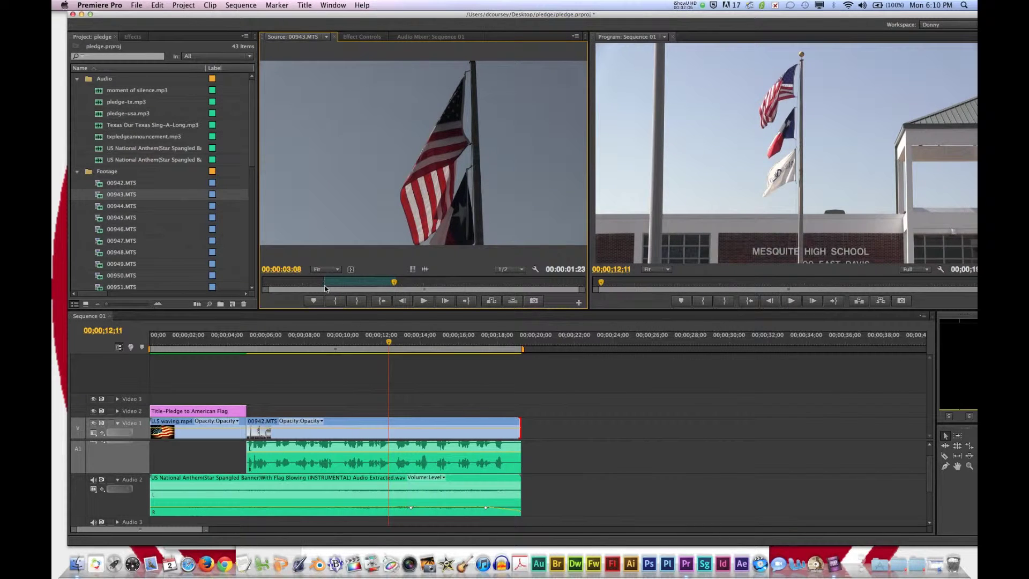
left_click_drag(412, 270, 372, 413)
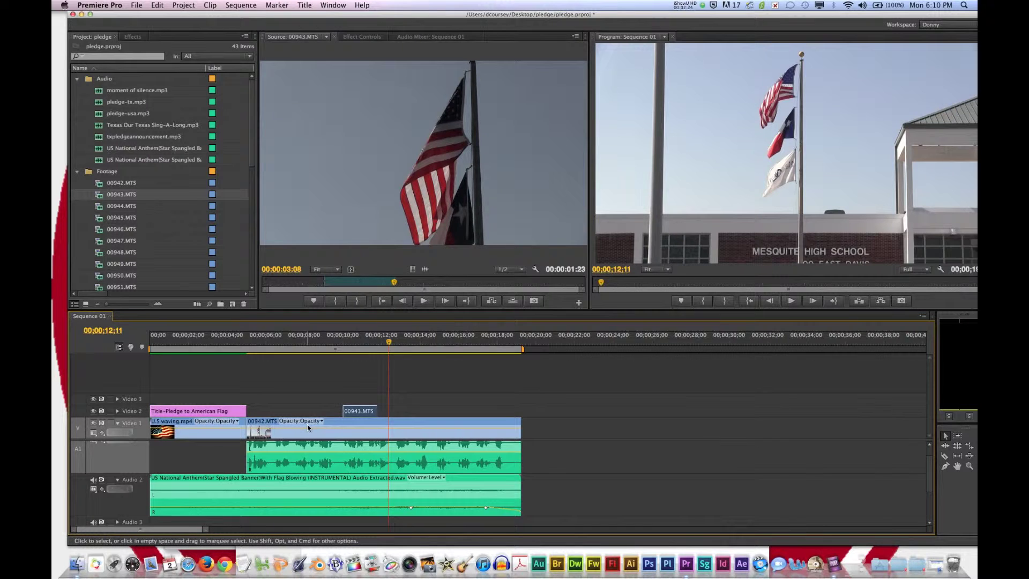
key("super+s")
left_click_drag(376, 411, 390, 411)
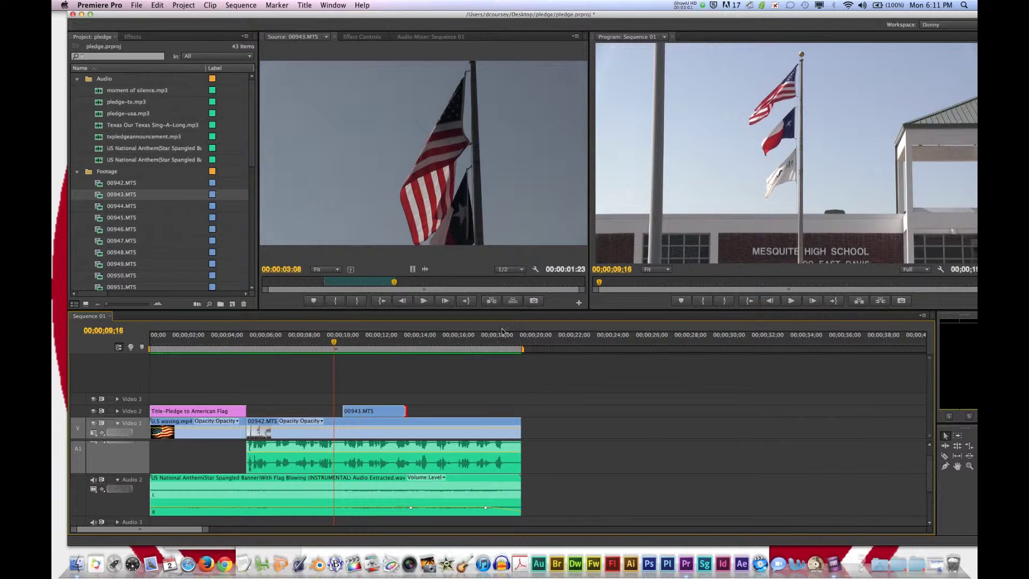
left_click(317, 349)
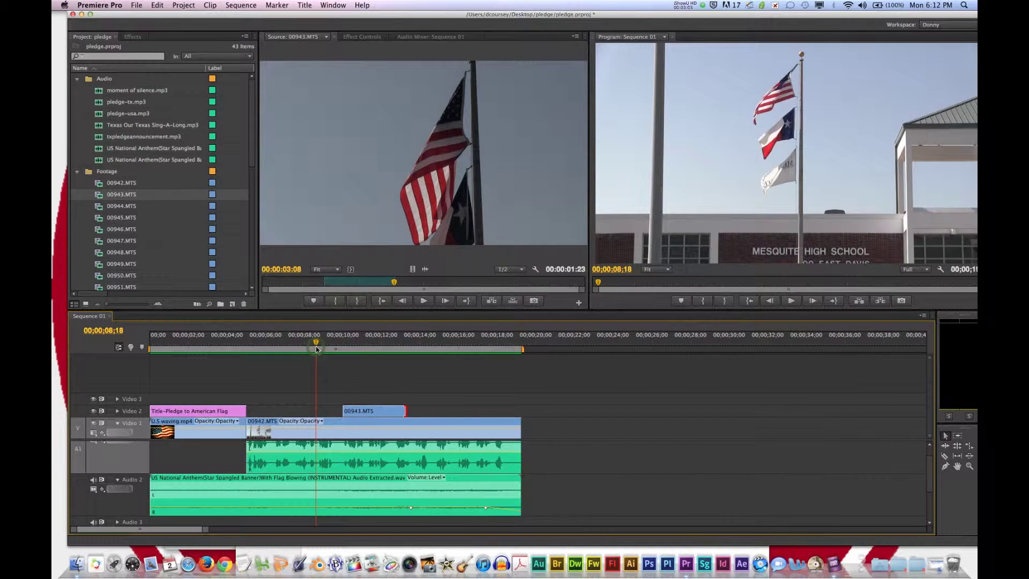
key("space")
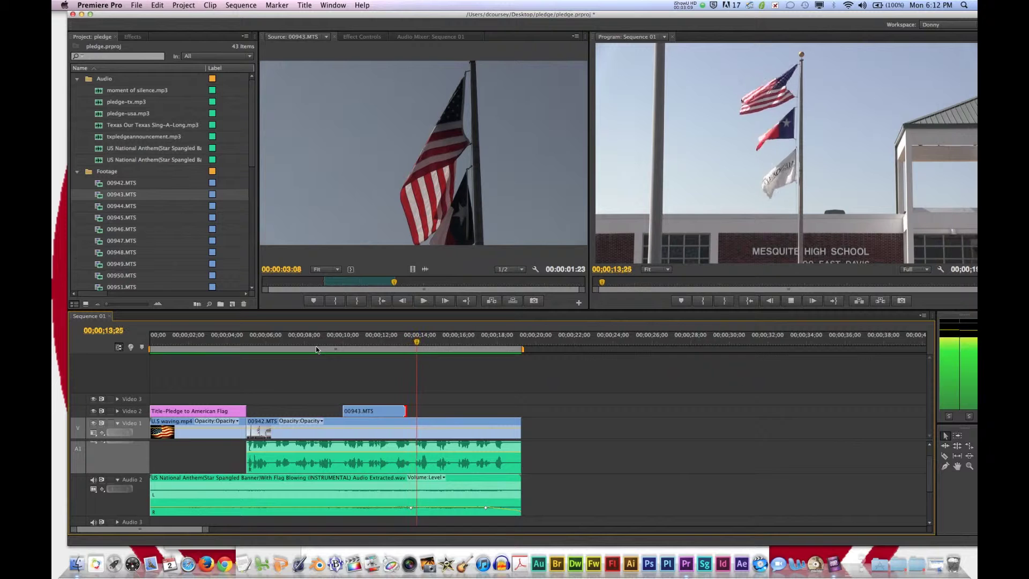
key("space")
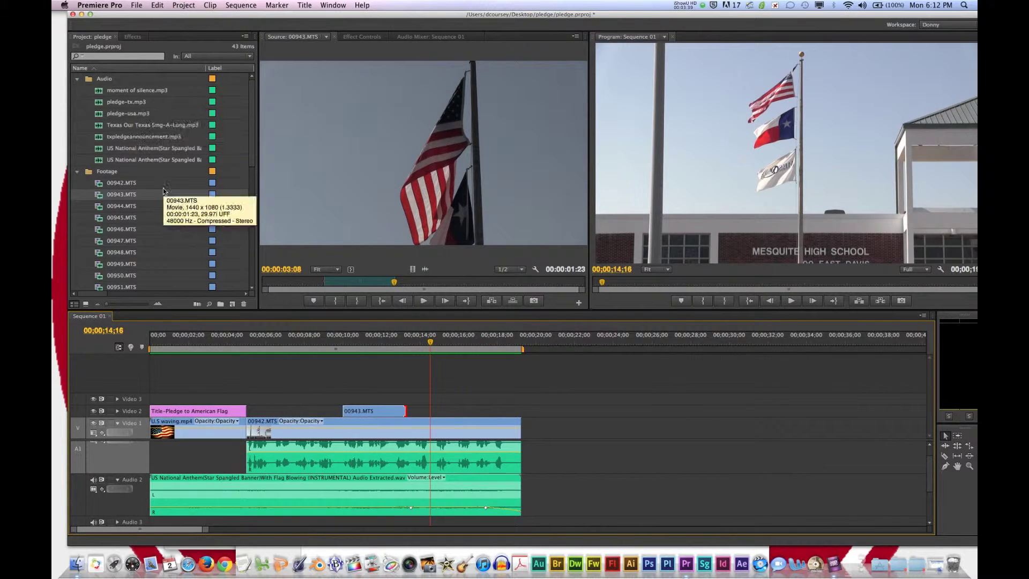
Create a new 1920 × 1080 title with the default name and settings, and browse the available title styles
scroll(162, 188, "down", 10)
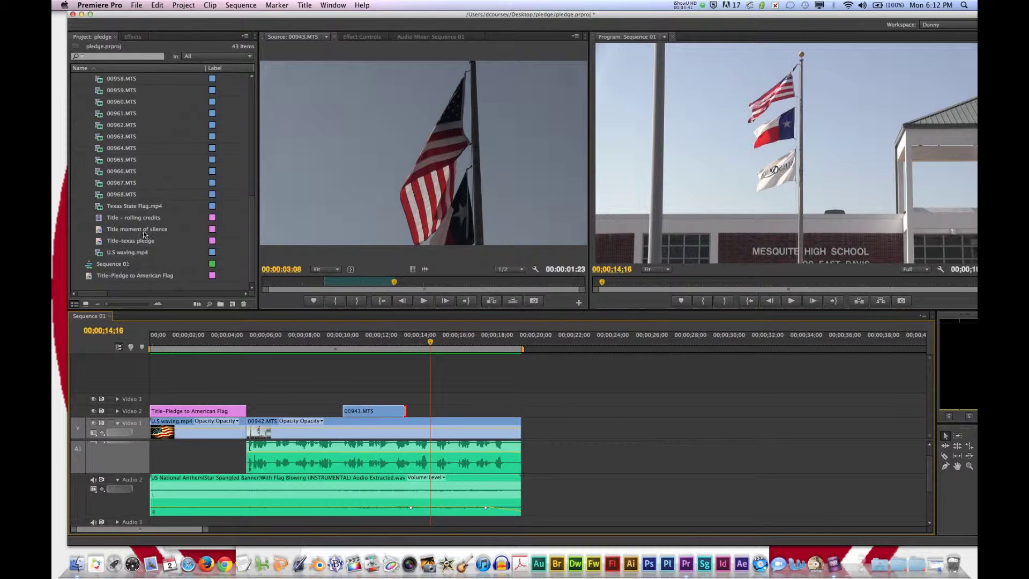
left_click(139, 244)
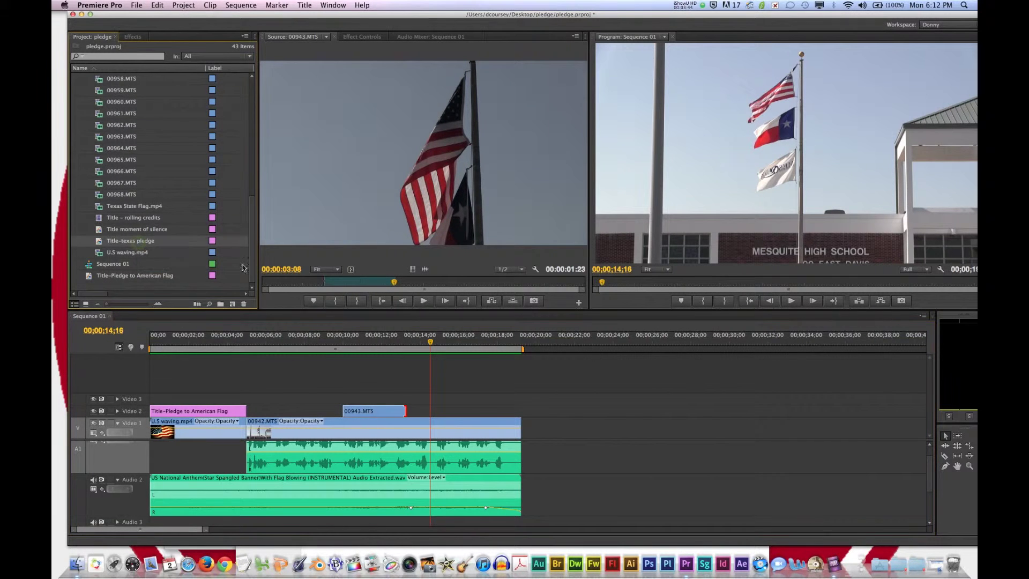
left_click_drag(121, 241, 110, 243)
left_click(232, 306)
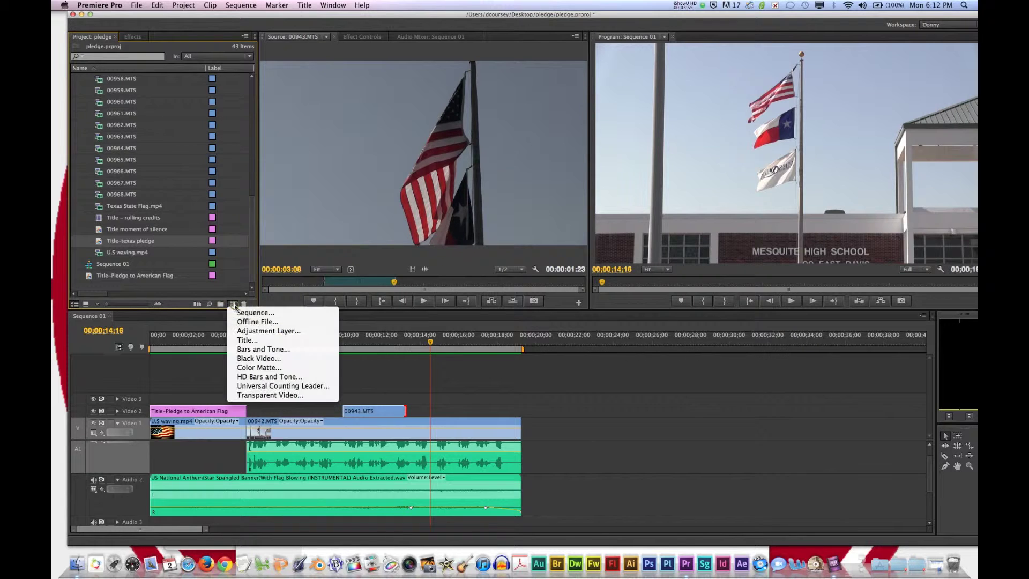
left_click(246, 339)
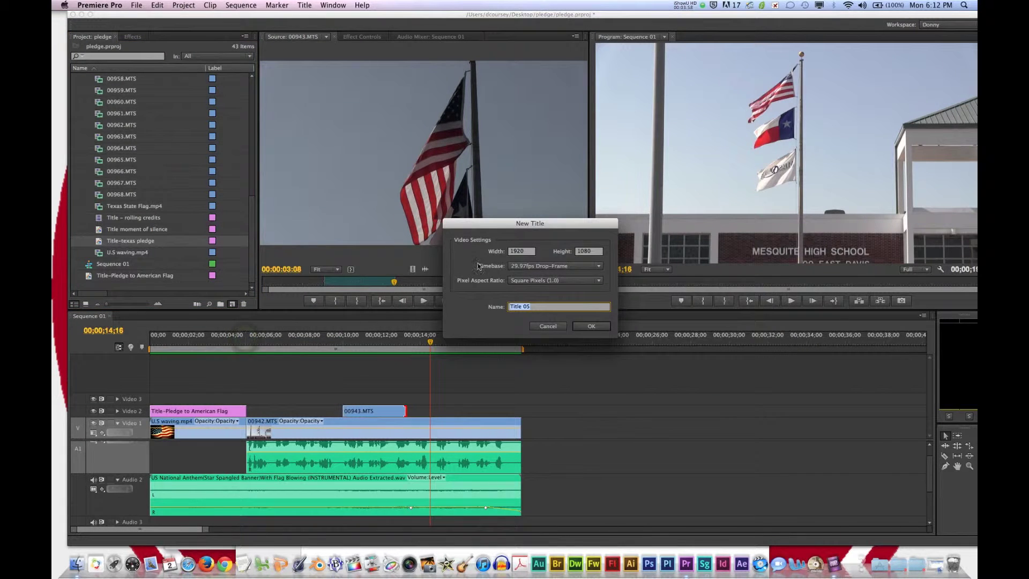
key("Return")
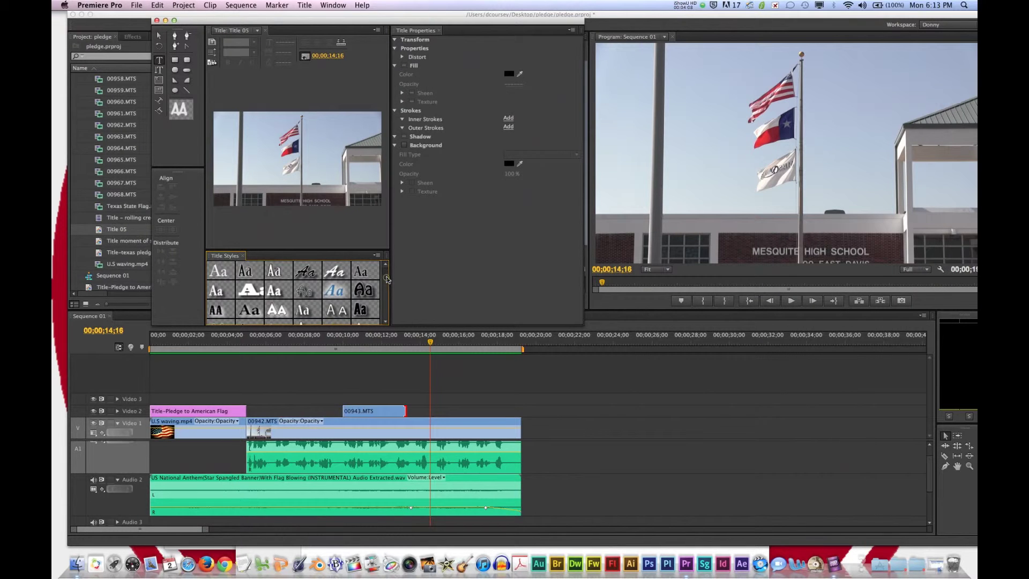
scroll(387, 278, "down", 2)
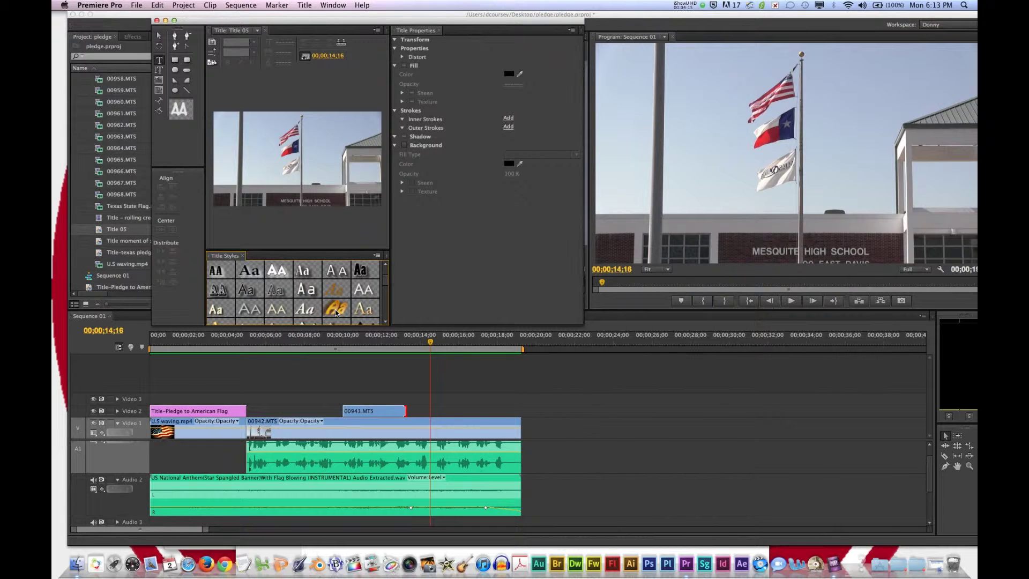
Briefly open Title-texas pledge in the title editor, close it, and place that title on Video 2 where the 00942.MTS clip ends
double_click(139, 254)
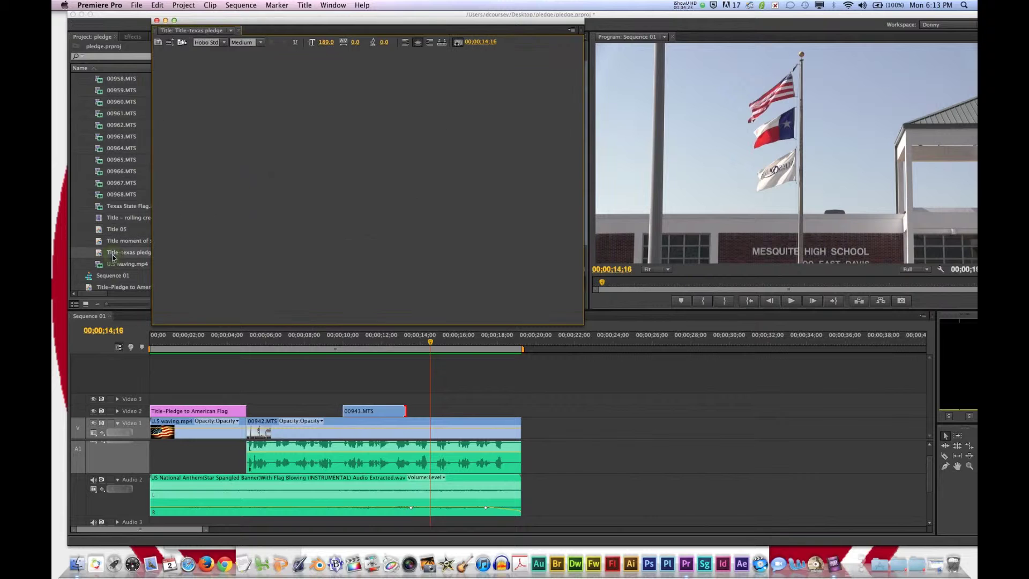
left_click(157, 21)
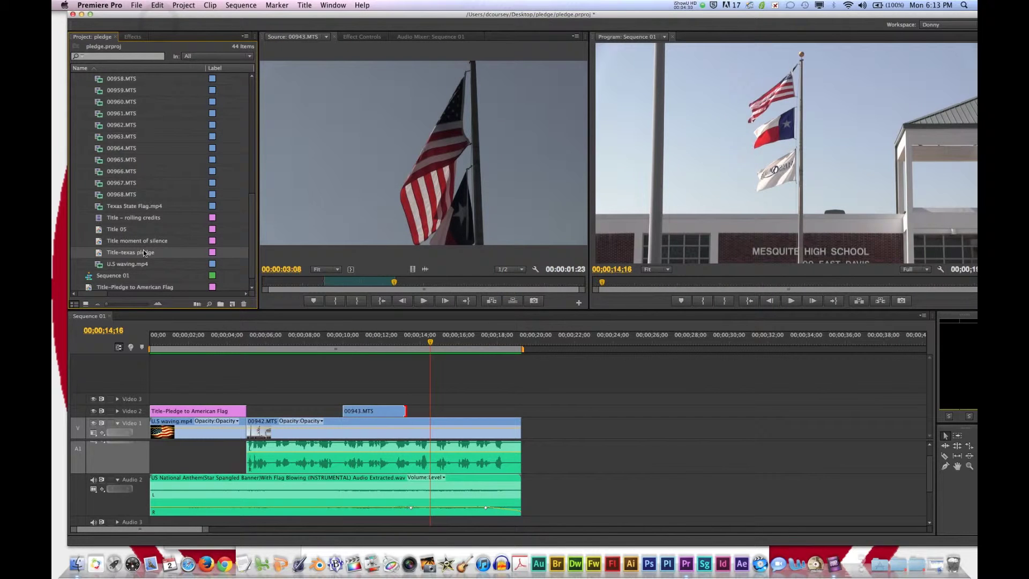
left_click_drag(142, 252, 523, 411)
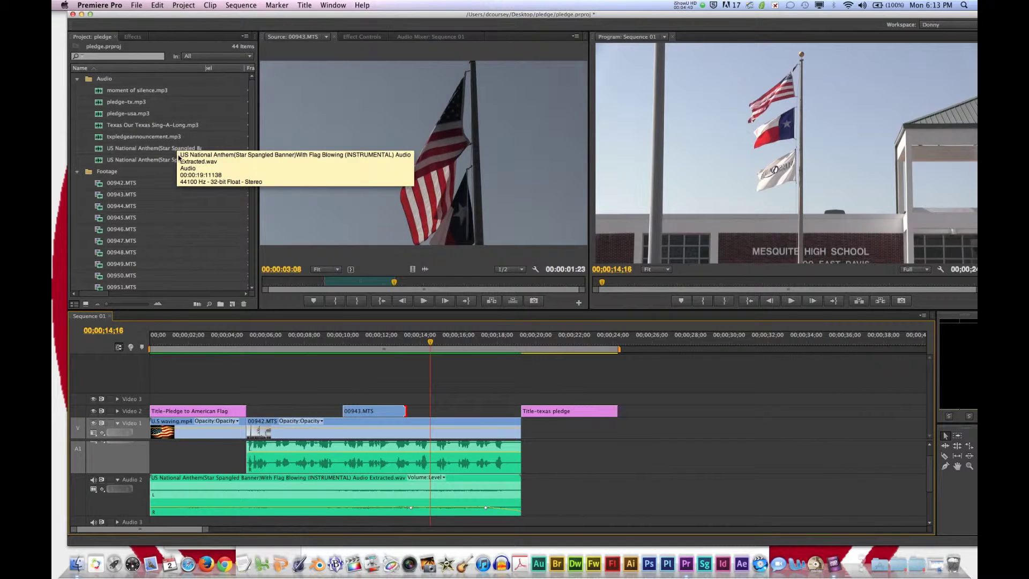
Place txpledgeannouncement.mp3 on Audio 1 under the Texas pledge title, preview it, and trim the title to end with the announcement
left_click(155, 138)
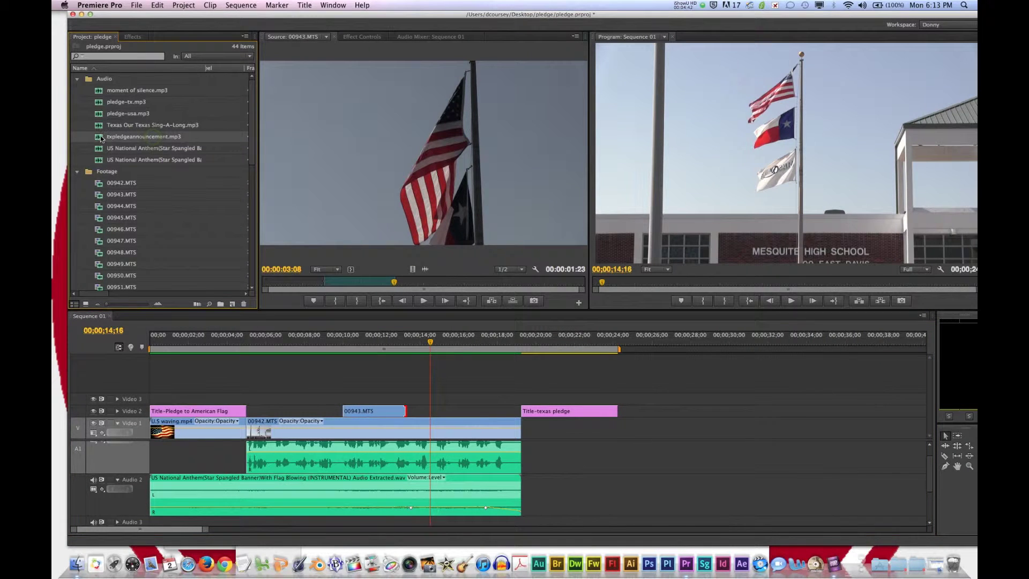
left_click_drag(129, 135, 525, 459)
left_click(522, 346)
key("space")
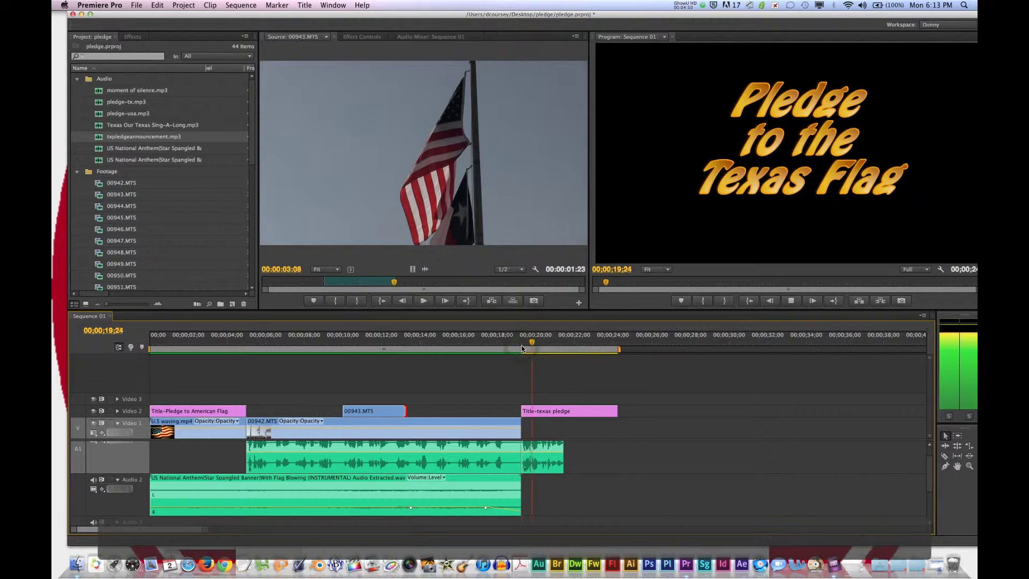
key("space")
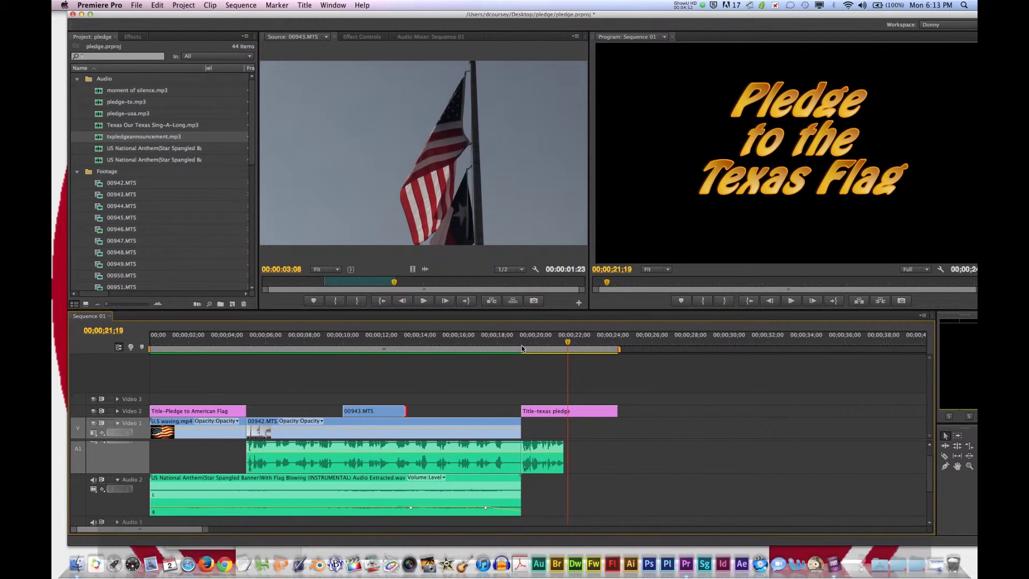
left_click_drag(617, 412, 562, 413)
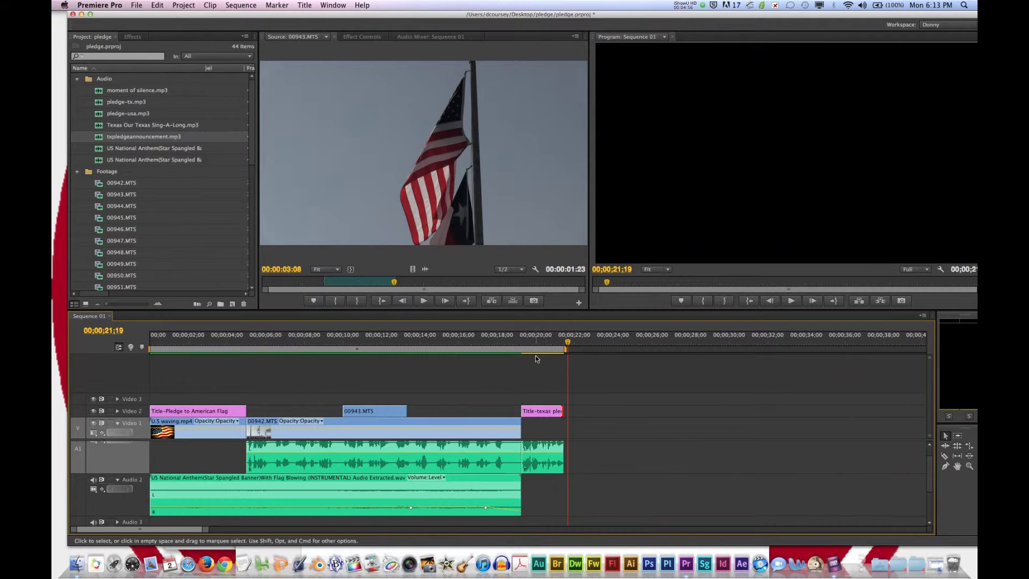
Preview Texas State Flag.mp4 and place only its video on Video 1 beneath the Texas pledge title
left_click_drag(534, 352, 556, 353)
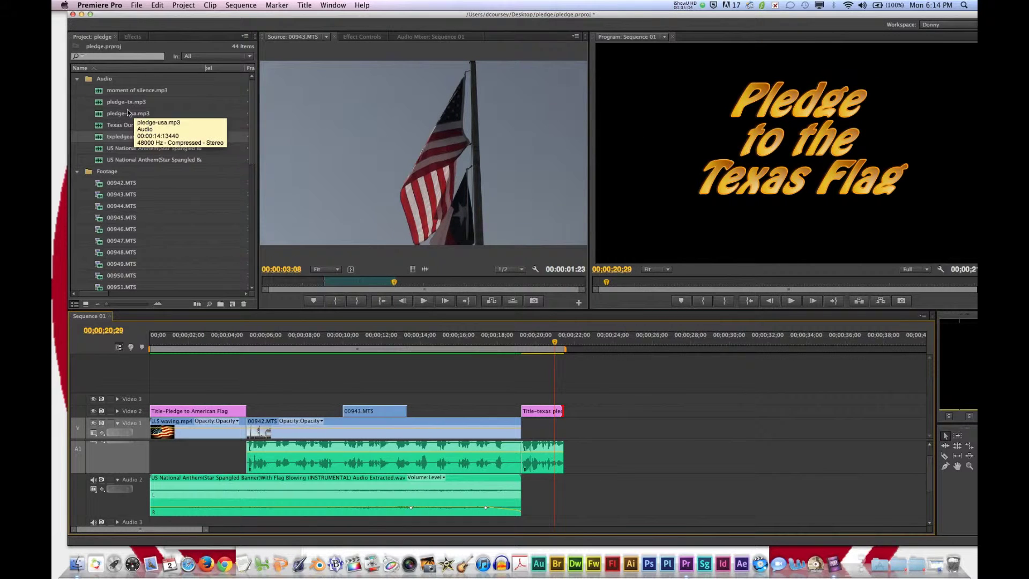
scroll(126, 105, "down", 8)
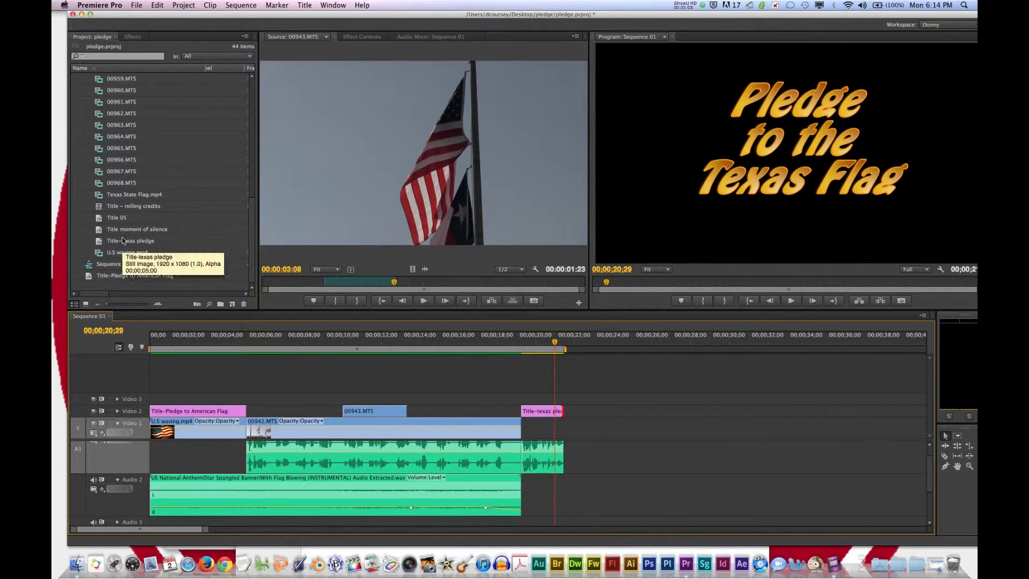
double_click(123, 195)
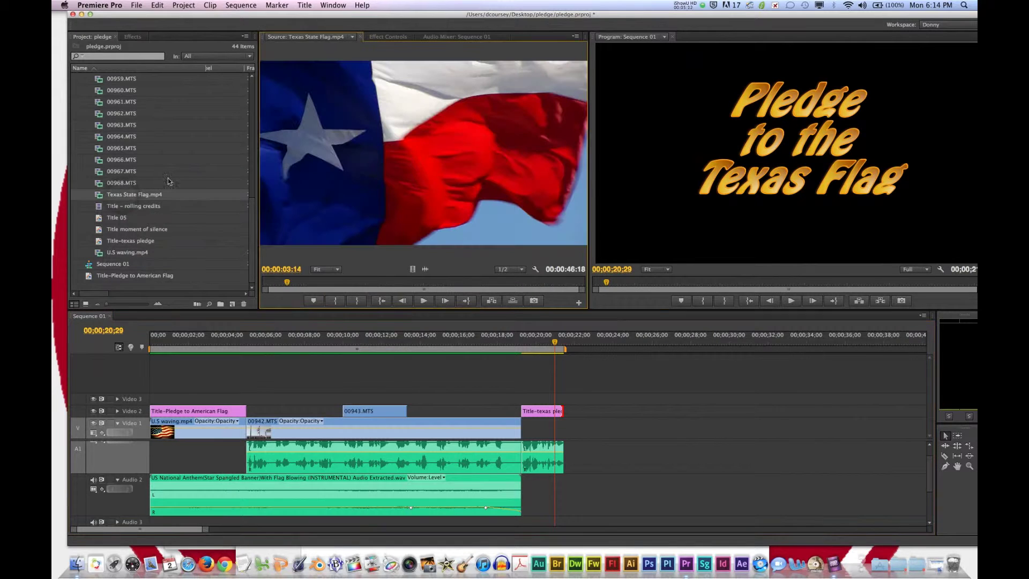
left_click(423, 300)
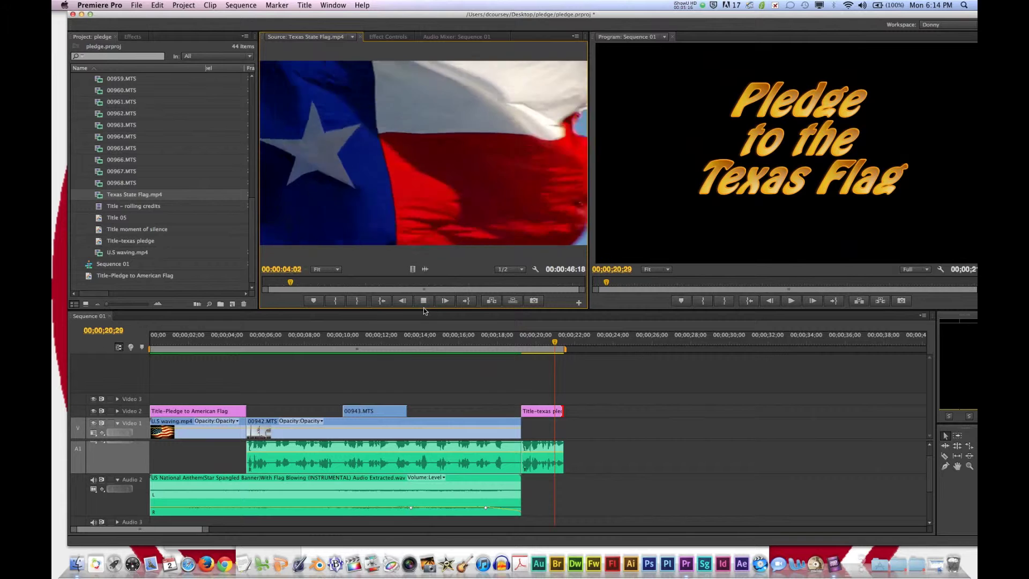
left_click(423, 302)
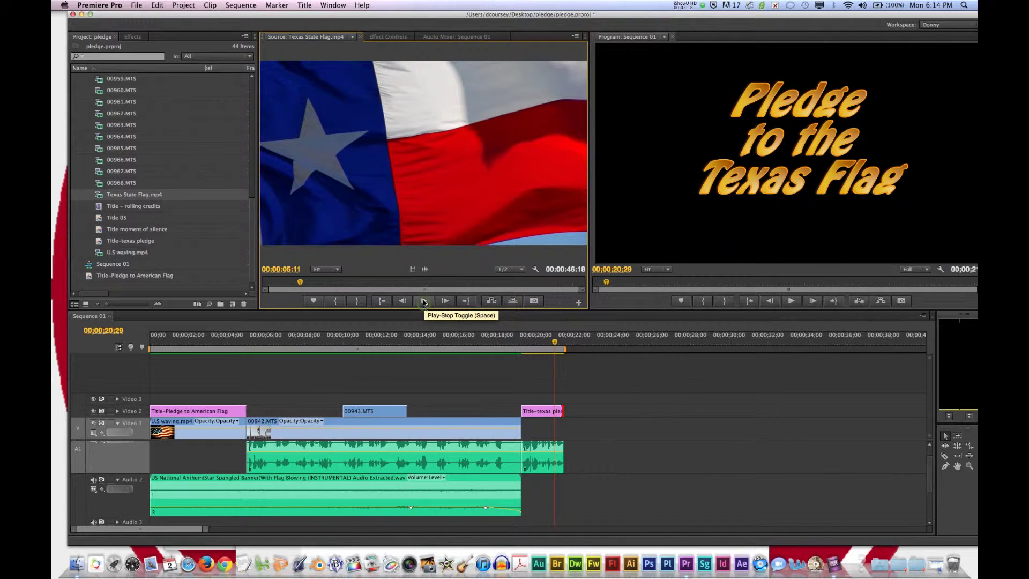
left_click_drag(412, 269, 530, 439)
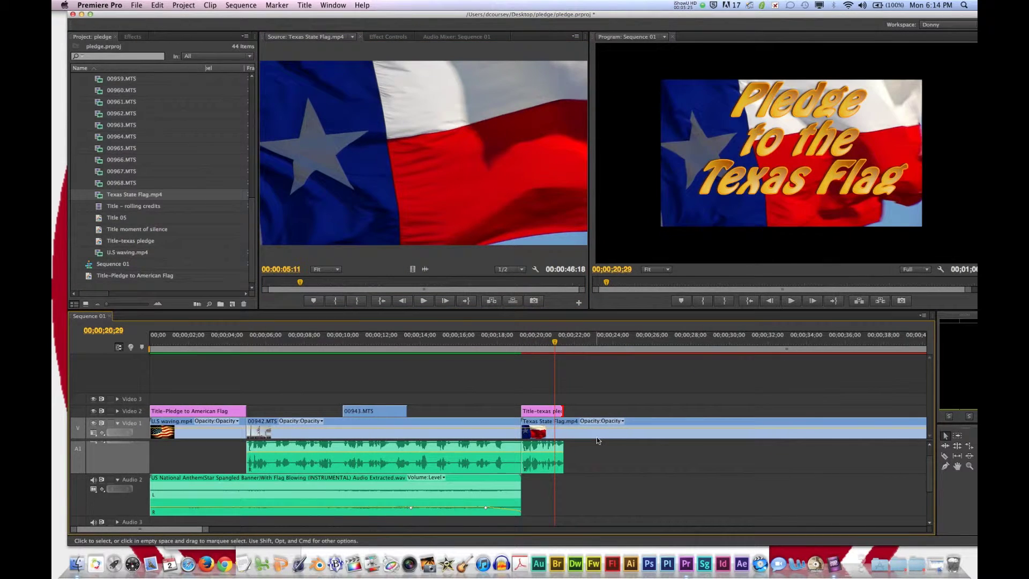
Trim the Texas State Flag.mp4 clip to end with the Texas pledge title and scale it to the frame size
key("minus")
left_click_drag(778, 427, 354, 432)
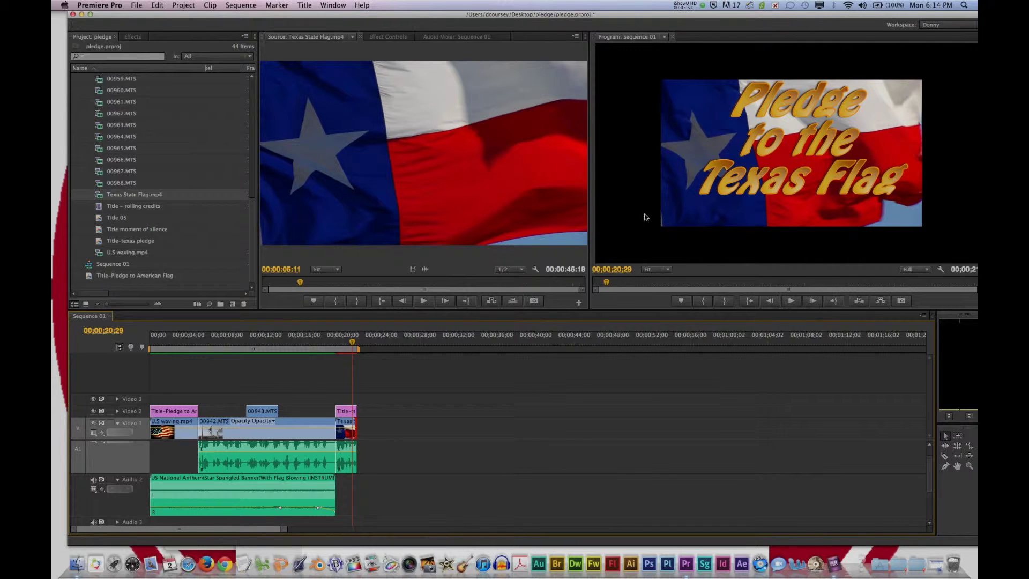
left_click(344, 427)
right_click(344, 427)
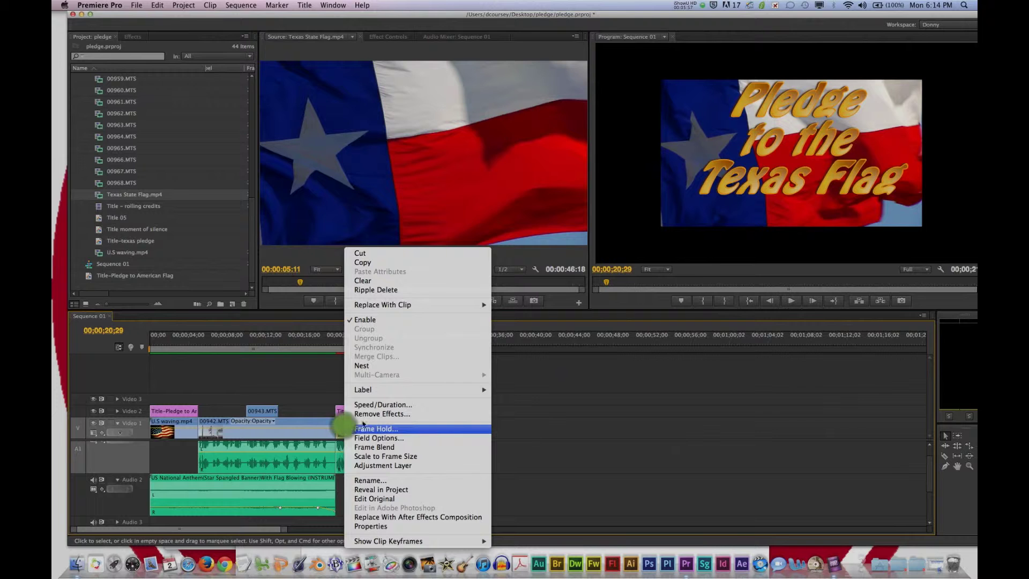
left_click(395, 456)
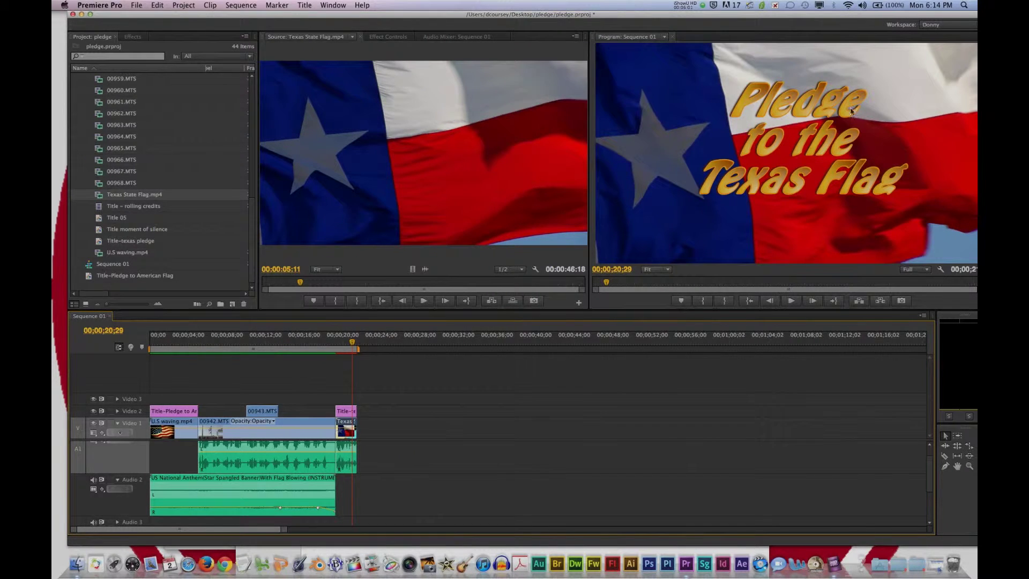
Preview pledge-tx.mp3 and place it on Audio 1 directly after the Texas pledge announcement
scroll(137, 209, "up", 5)
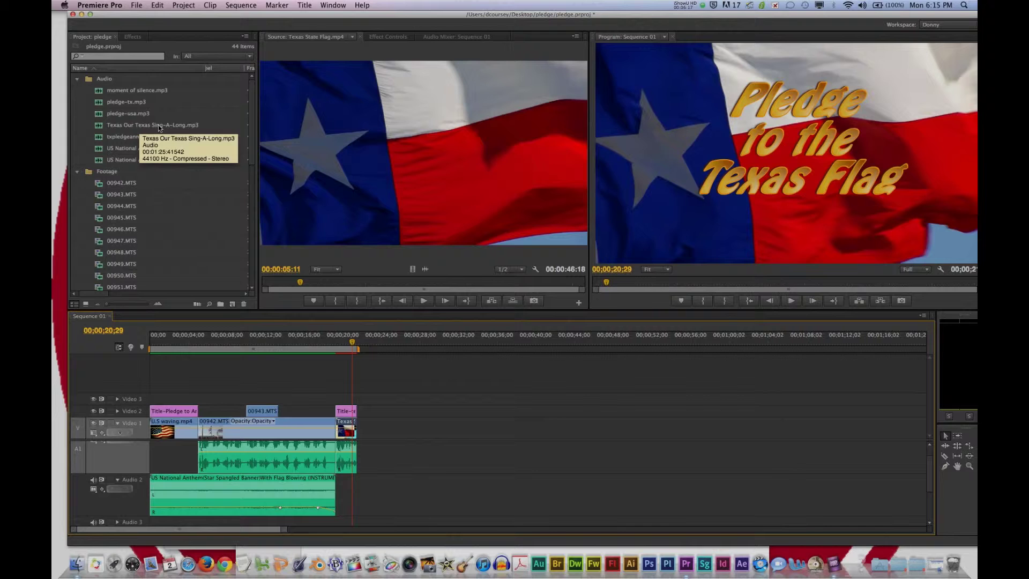
double_click(128, 102)
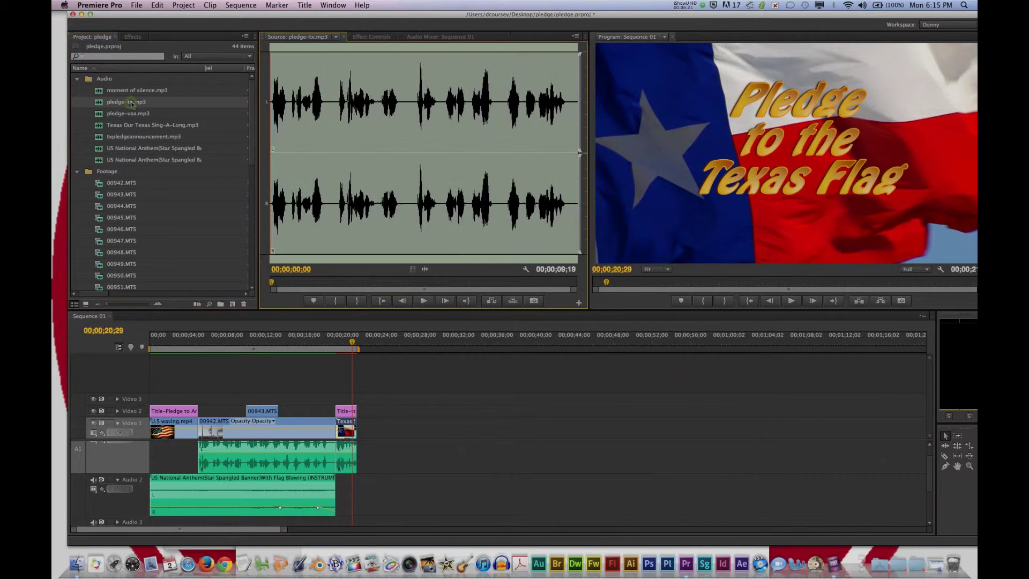
left_click(423, 301)
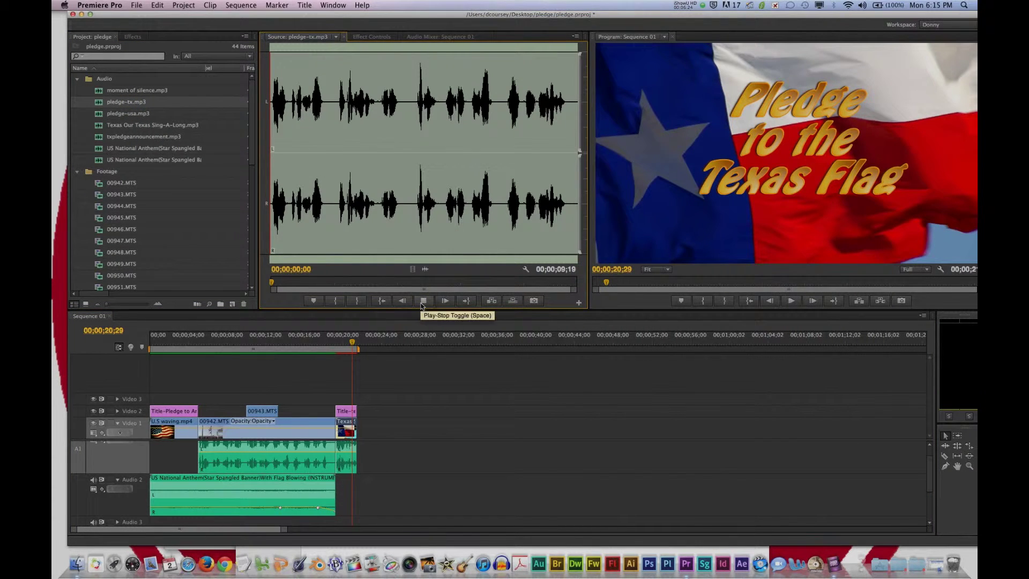
left_click(423, 301)
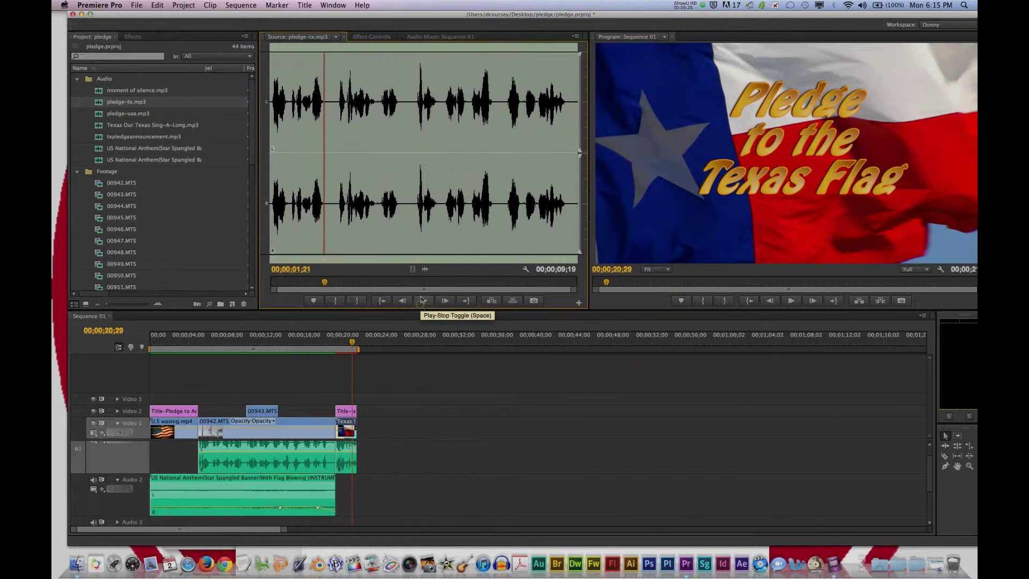
left_click_drag(425, 269, 365, 470)
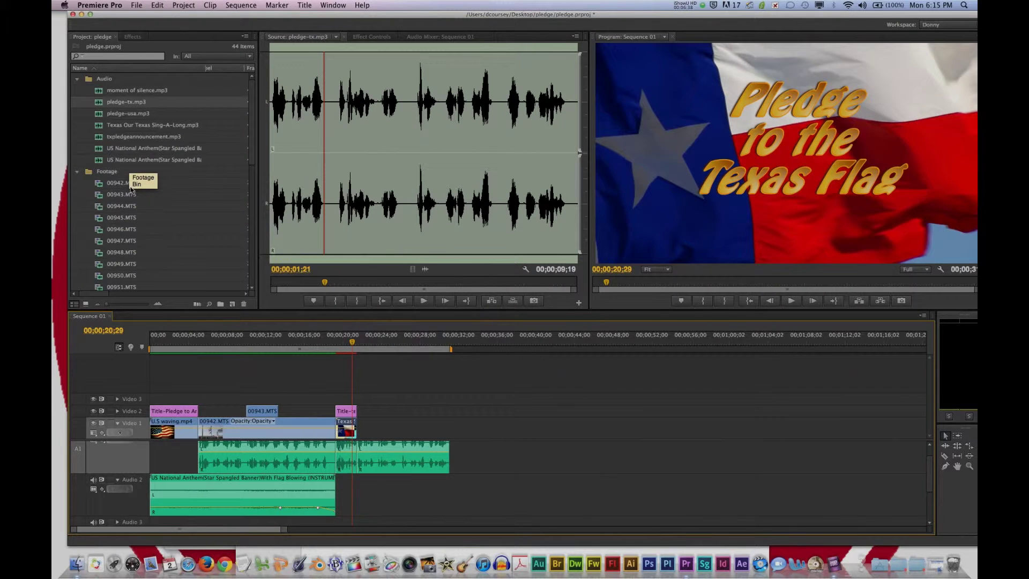
Open 00942.MTS as the source and mark its in point at 00:00:16:19 and out point at 00:00:26:10
left_click(109, 186)
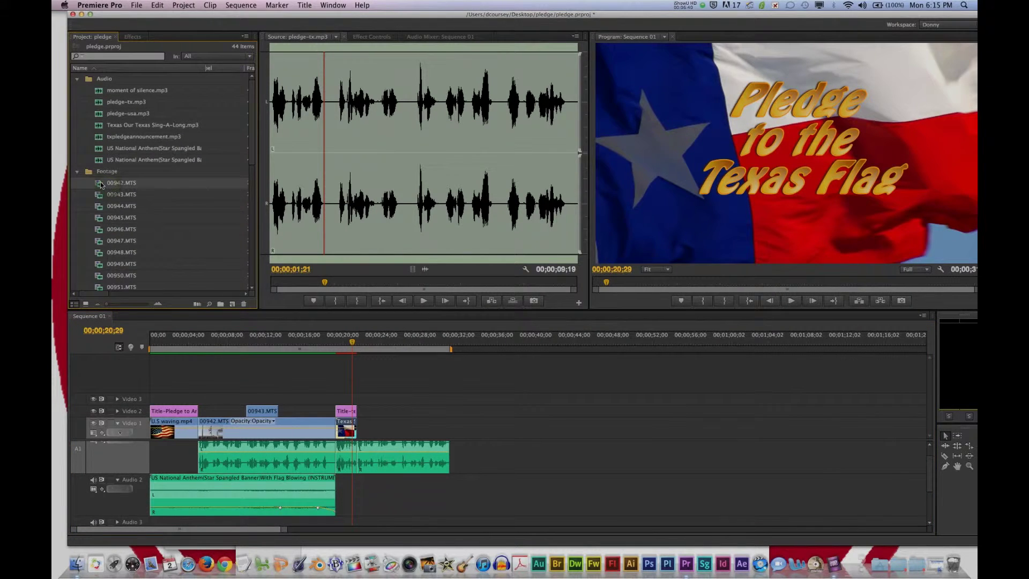
double_click(100, 185)
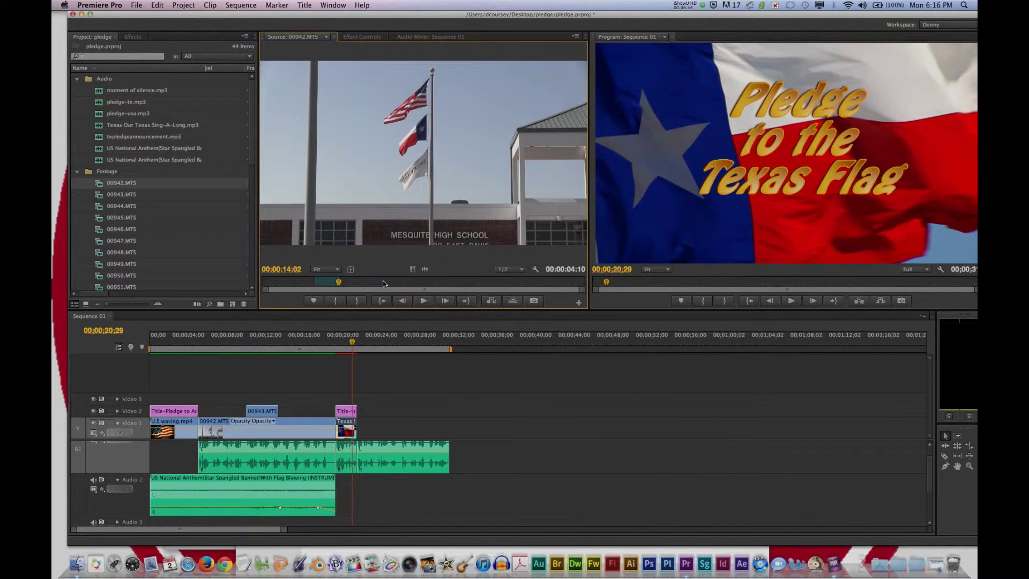
left_click(353, 283)
key("i")
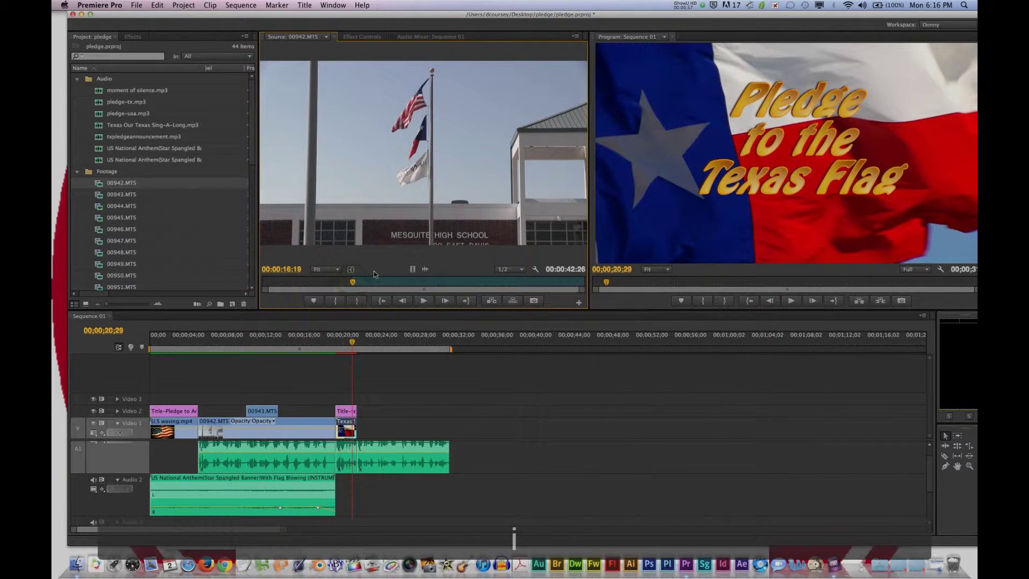
left_click(405, 282)
key("o")
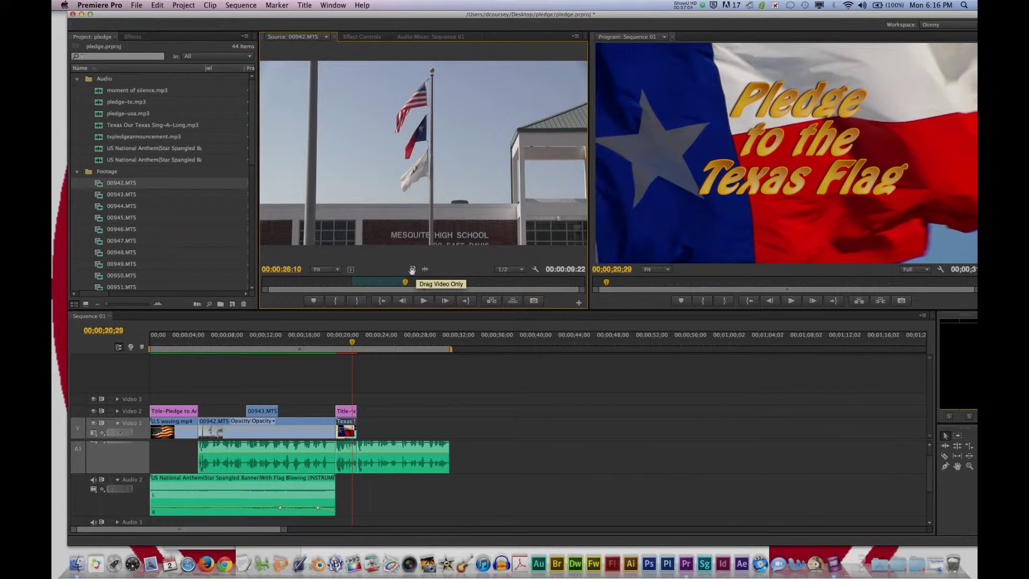
Place only the video of 00942.MTS on Video 1 after the Texas flag clip, trim it to end with the pledge audio, and preview it
left_click_drag(413, 269, 363, 434)
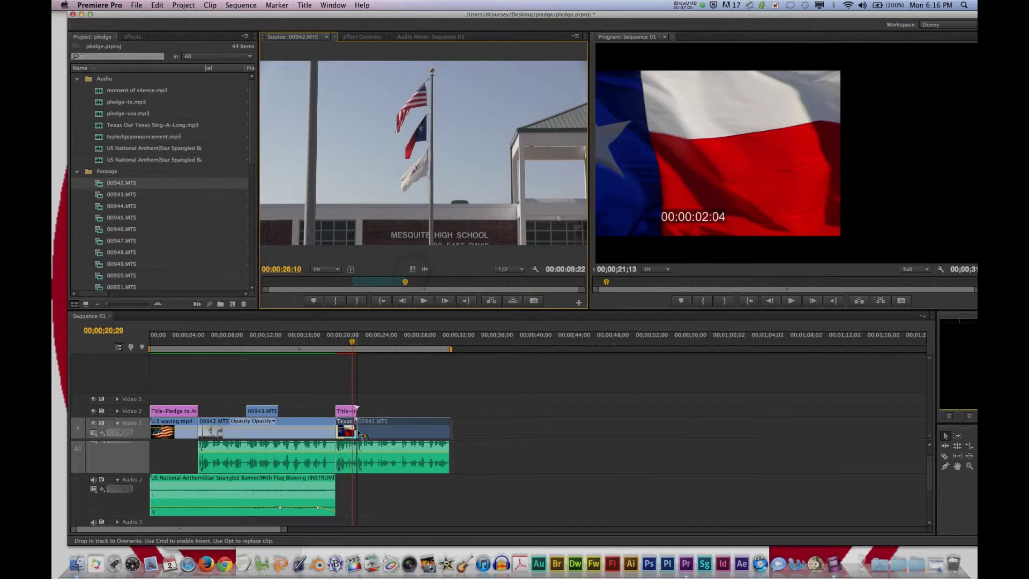
left_click_drag(445, 423, 444, 425)
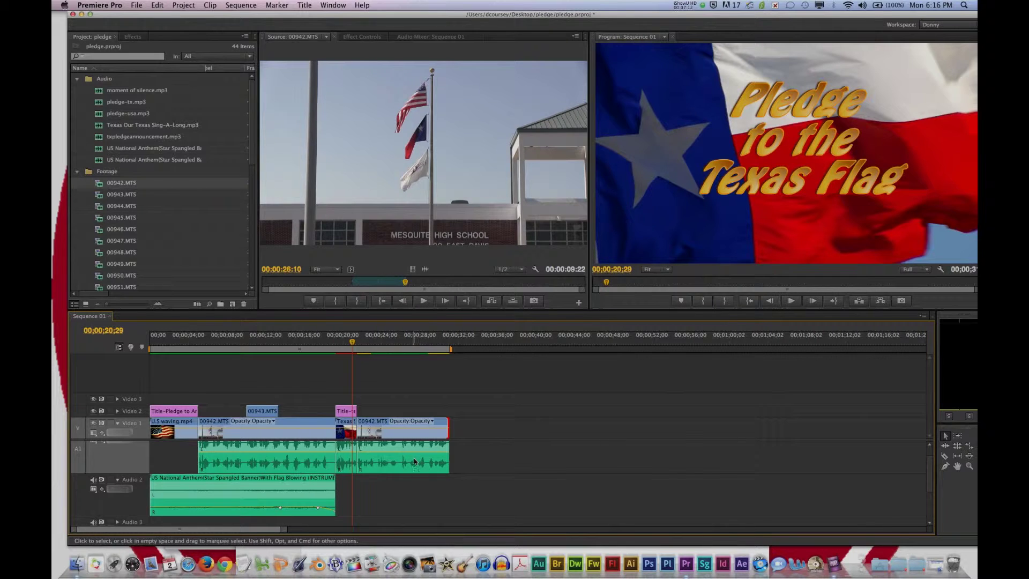
left_click(344, 349)
key("space")
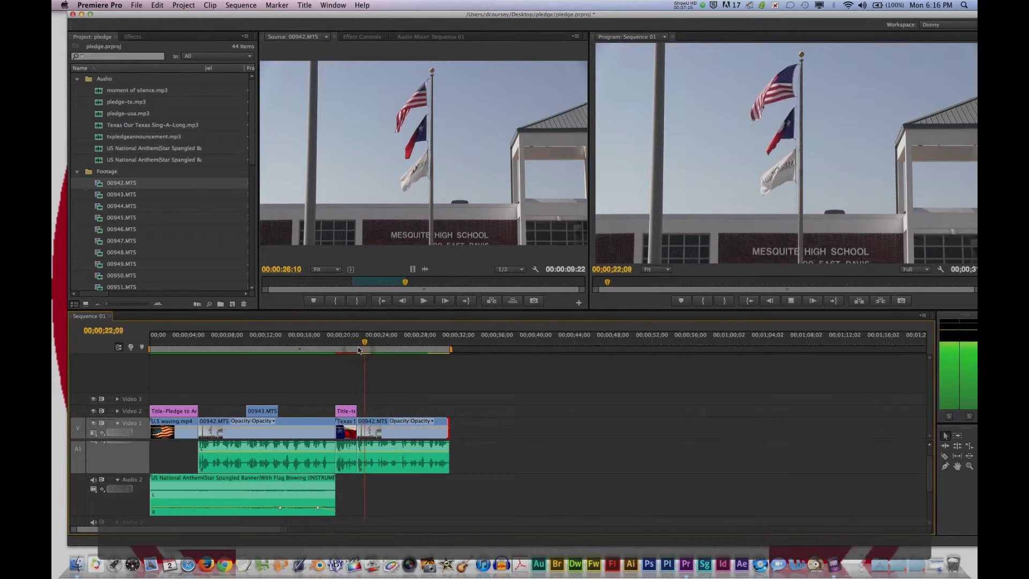
key("space")
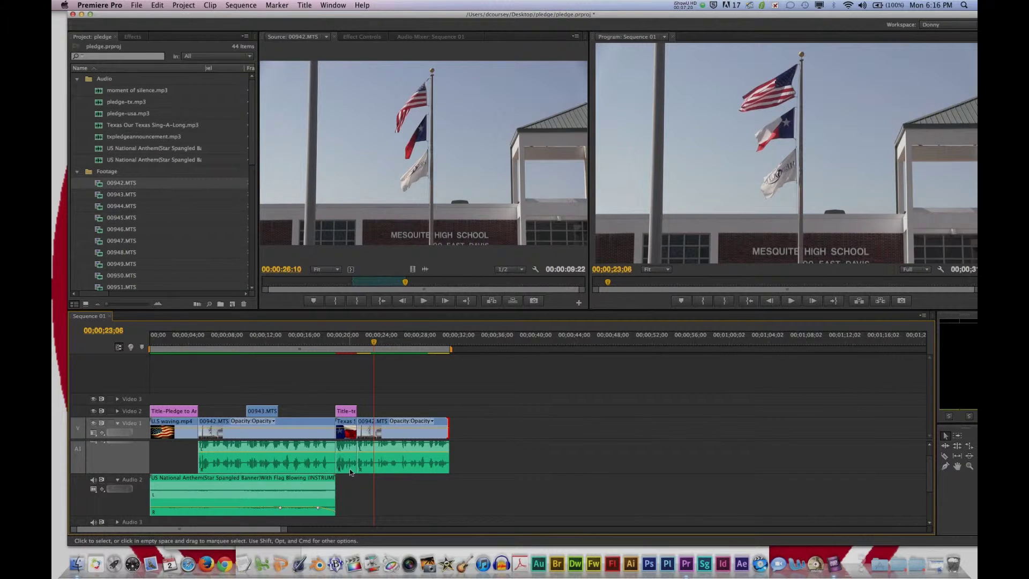
Open Texas Our Texas Sing-A-Long.mp3 as the source, mark its in point at 00;00;04;13 where the music starts, and preview it
mouse_move(138, 162)
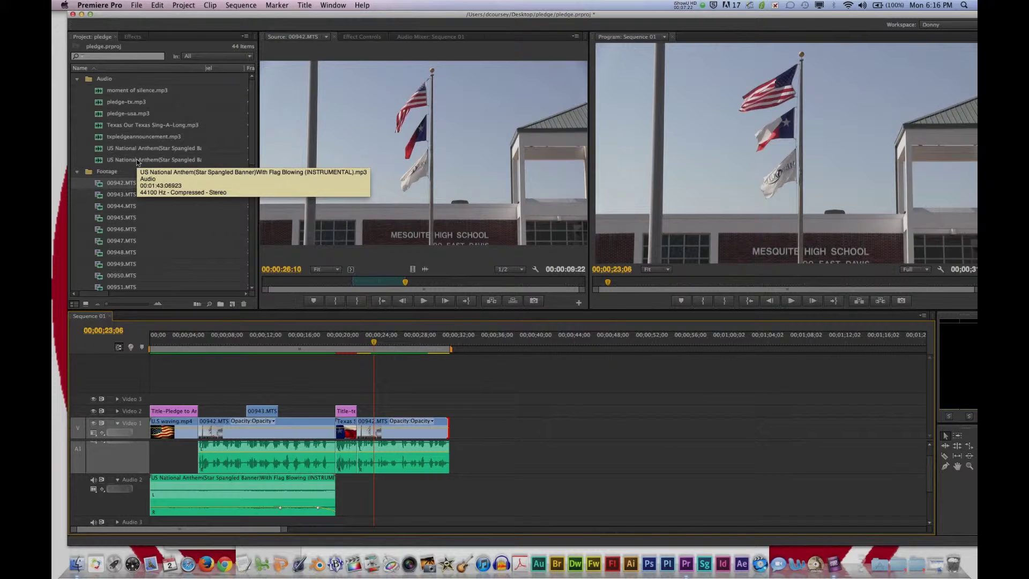
mouse_move(128, 129)
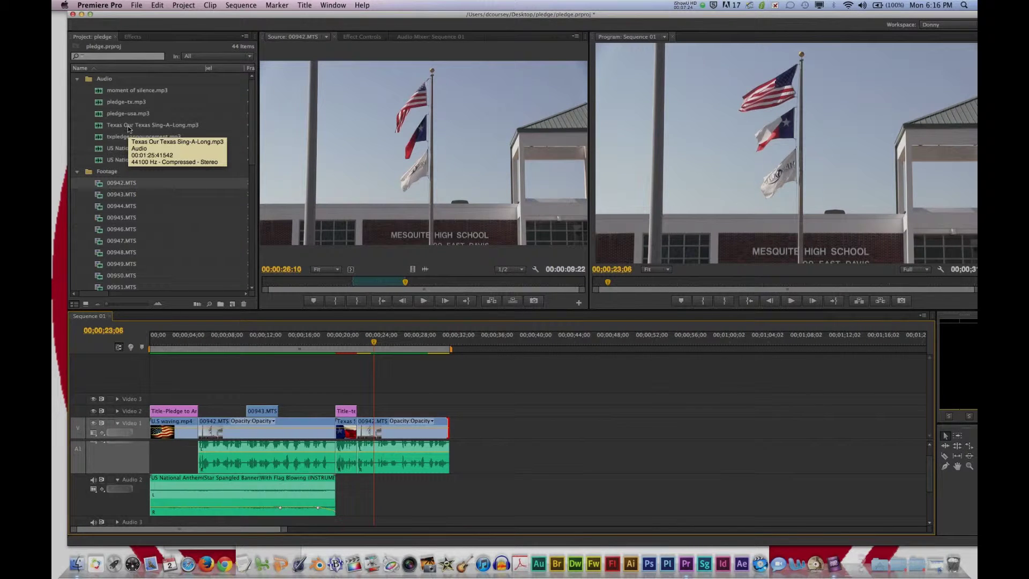
left_click(129, 129)
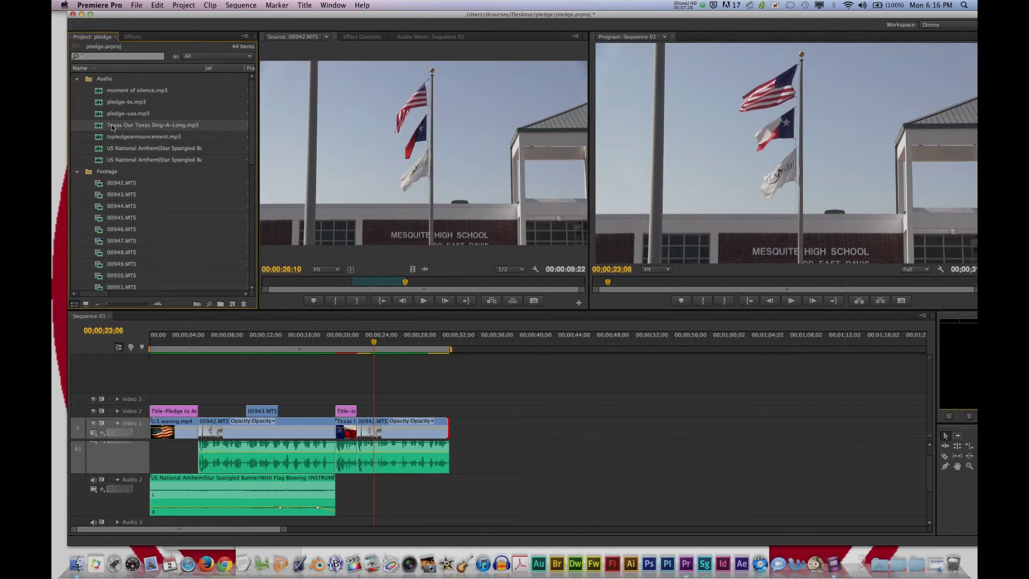
double_click(102, 127)
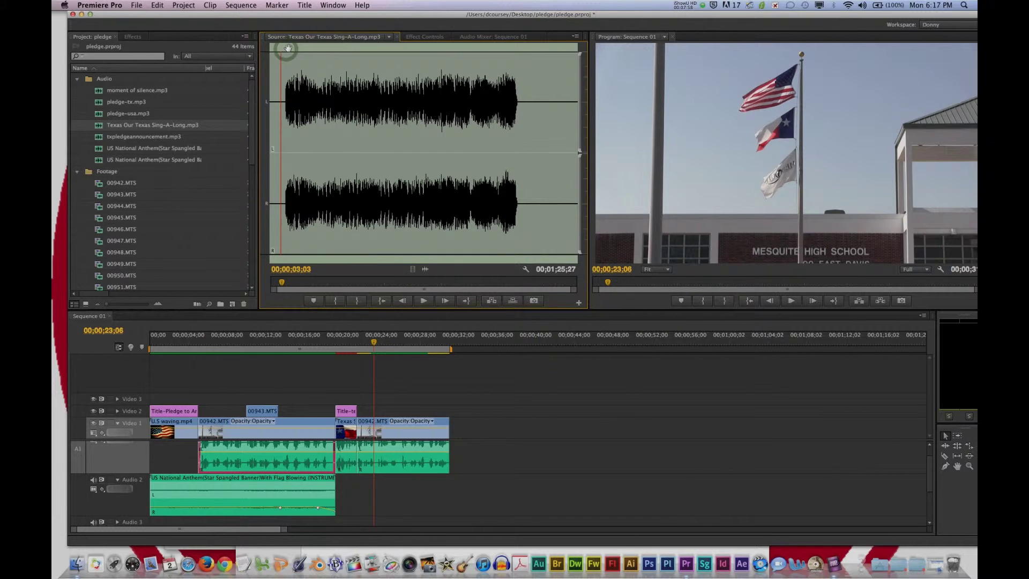
left_click(284, 104)
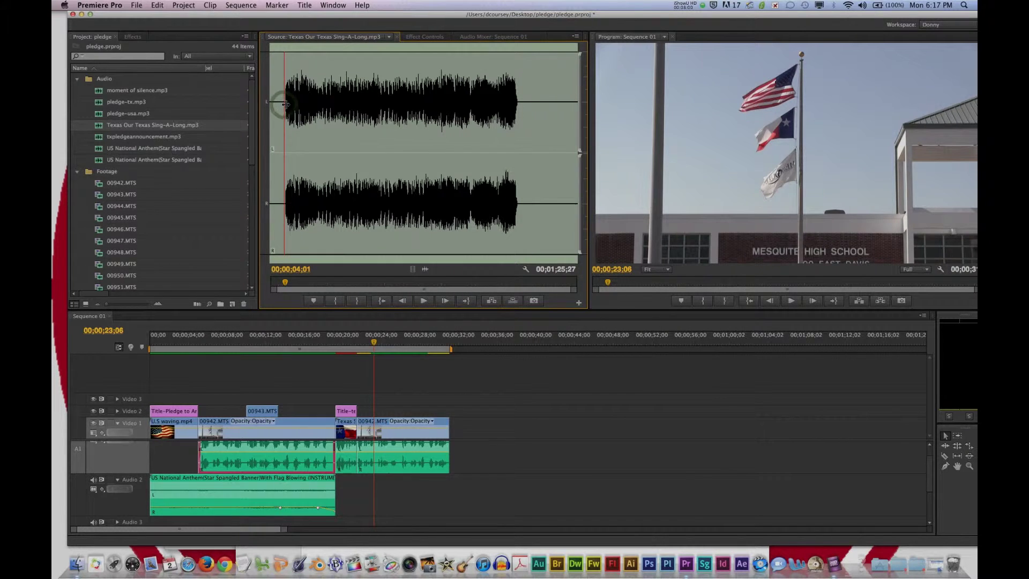
key("i")
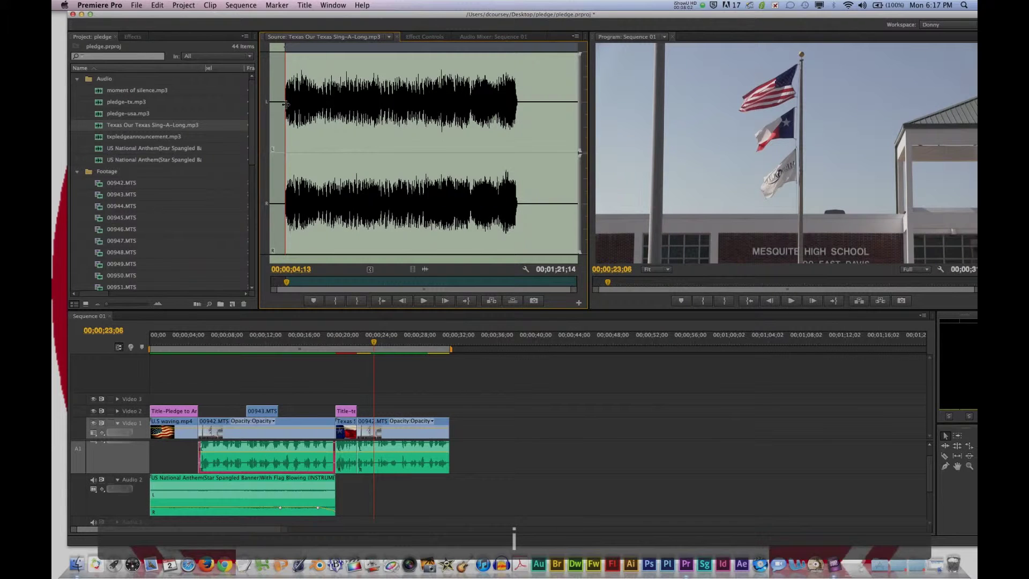
key("space")
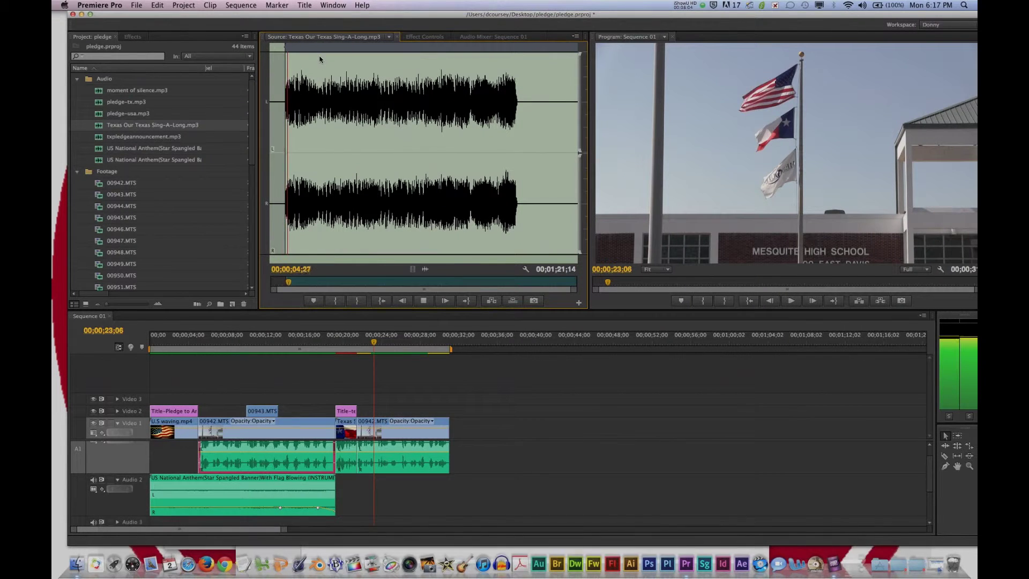
key("space")
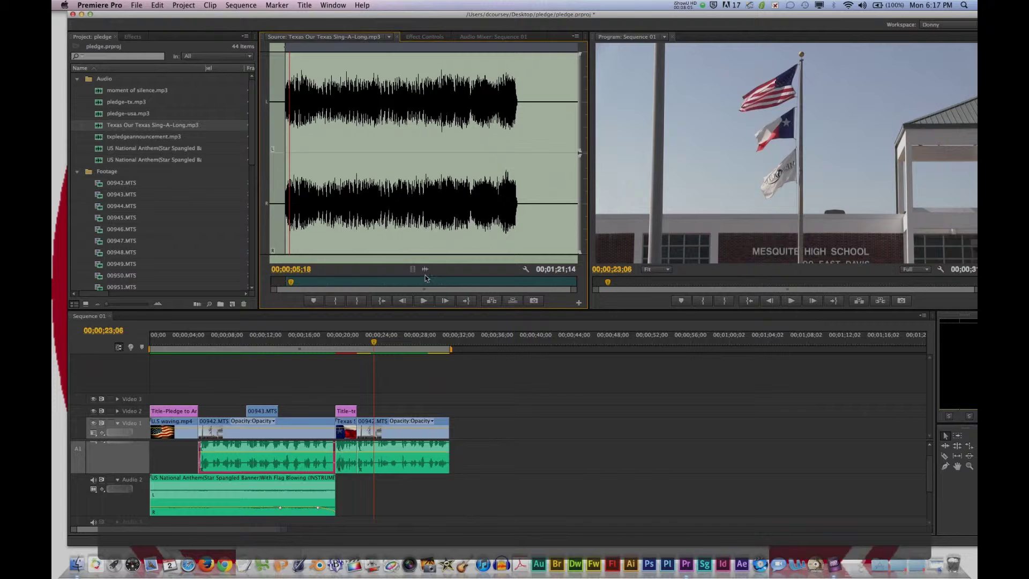
Place Texas Our Texas Sing-A-Long.mp3 on Audio 2 after the national anthem and trim it to end with the Texas pledge video
left_click_drag(425, 271, 342, 509)
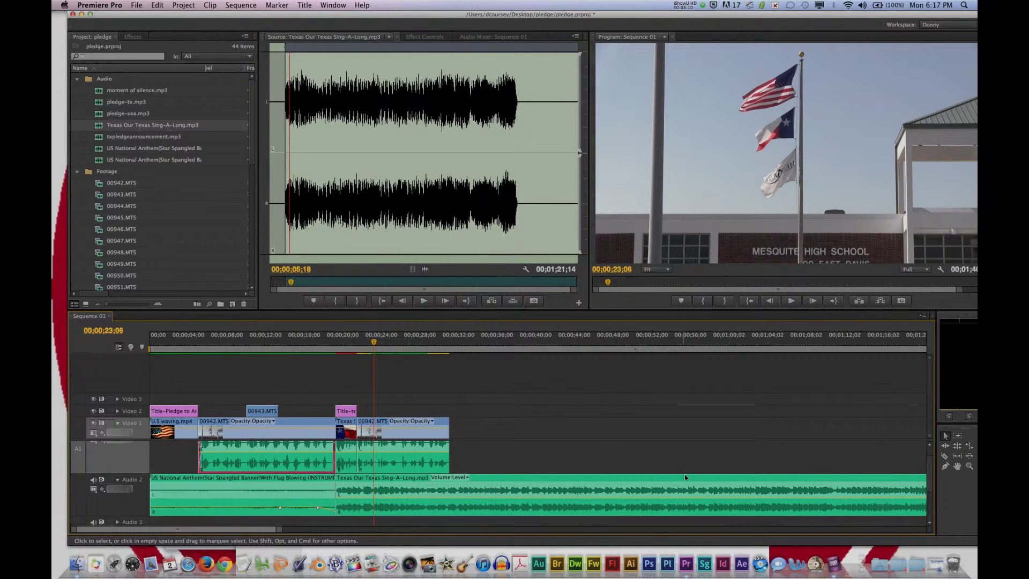
key("minus")
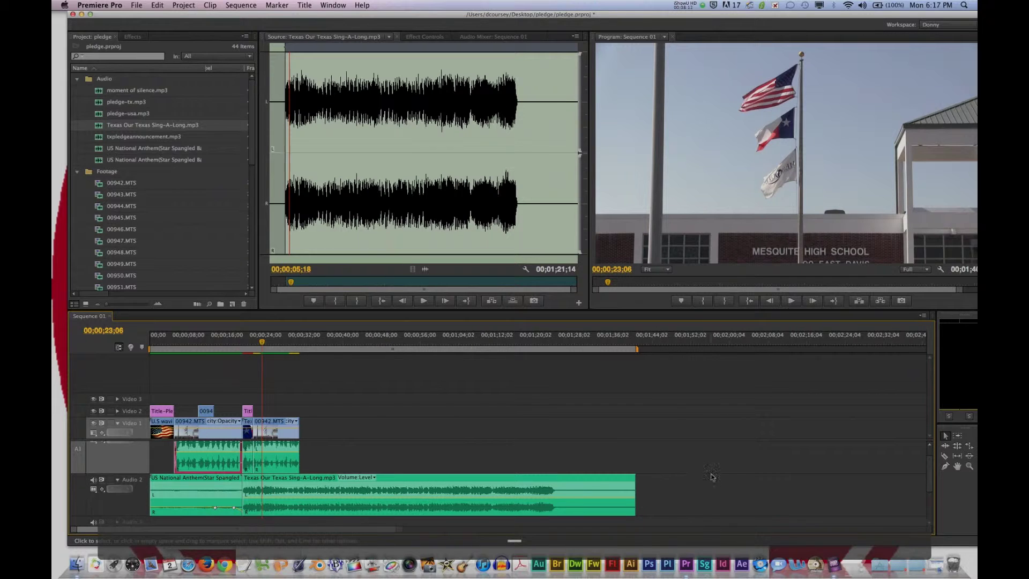
left_click_drag(632, 481, 299, 483)
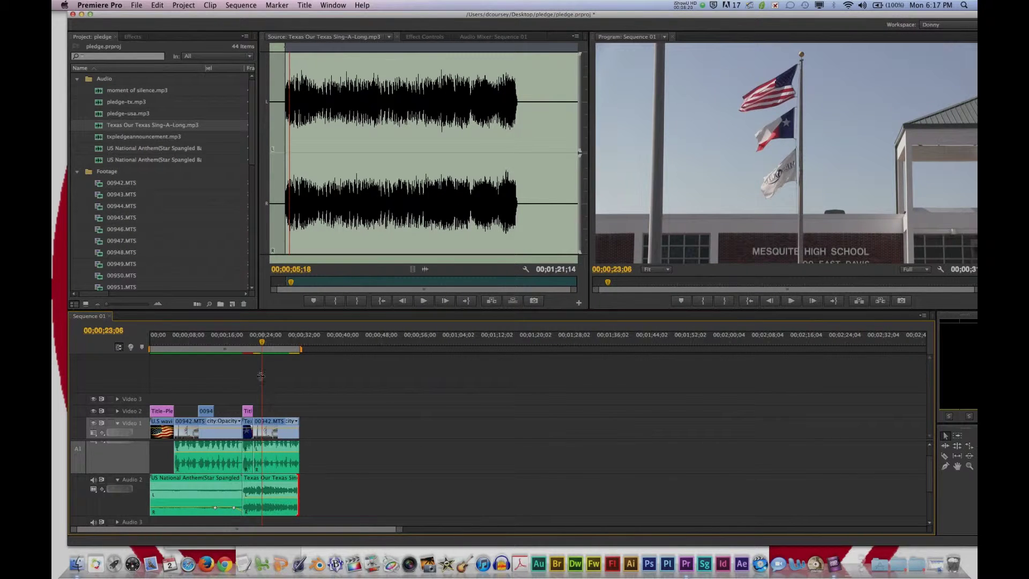
Lower the volume of the Texas Our Texas clip on Audio 2 and preview the mix with the spoken pledge
left_click_drag(270, 502, 271, 511)
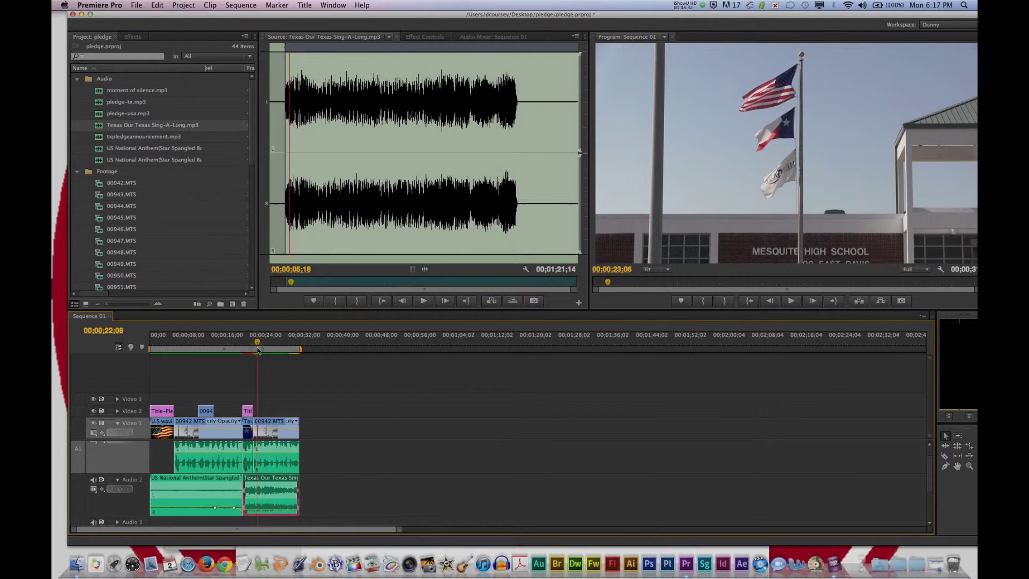
key("space")
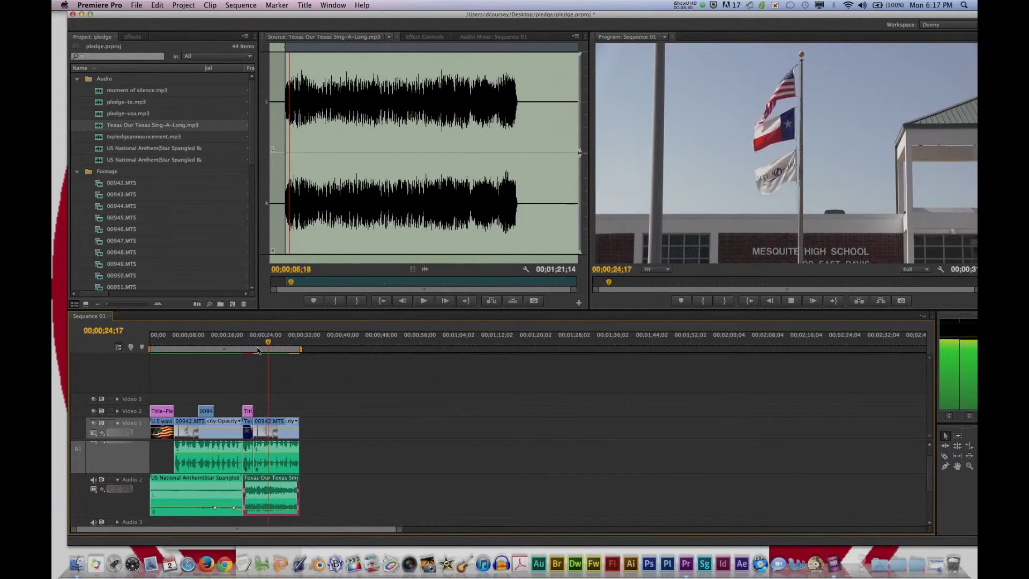
key("space")
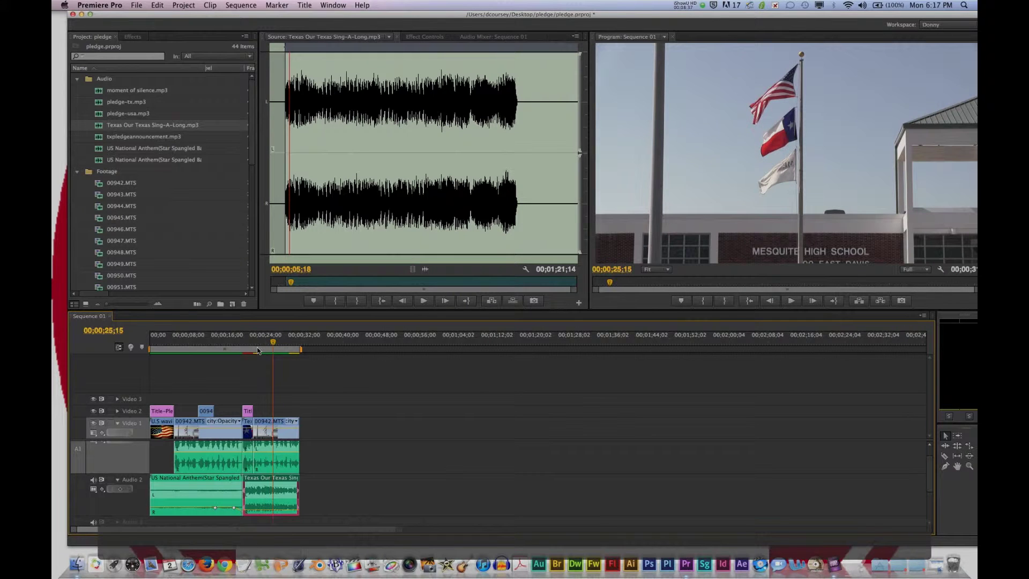
Try to apply a Constant Power crossfade to the end of the Texas Our Texas clip and preview the ending
left_click(133, 36)
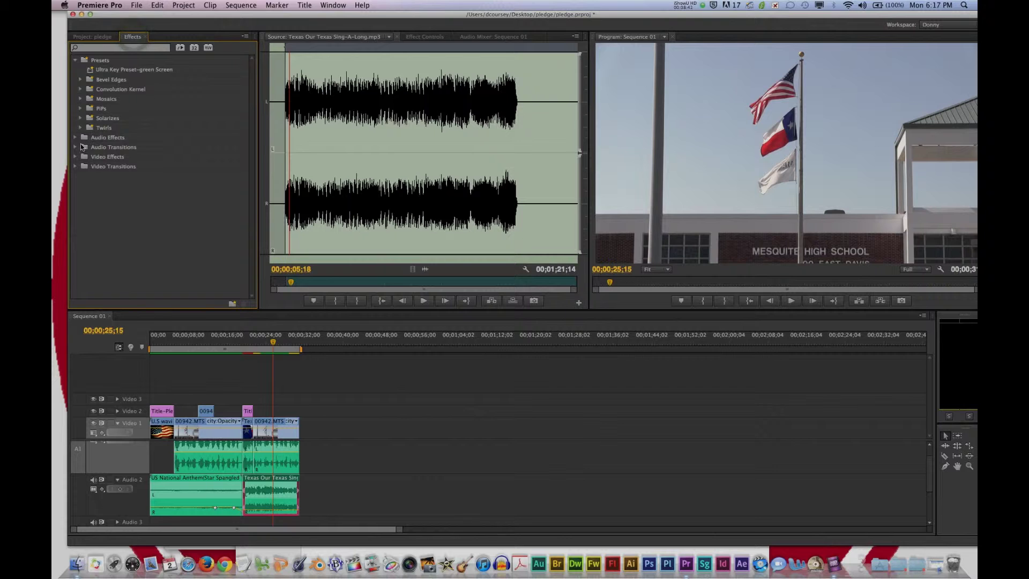
left_click(76, 147)
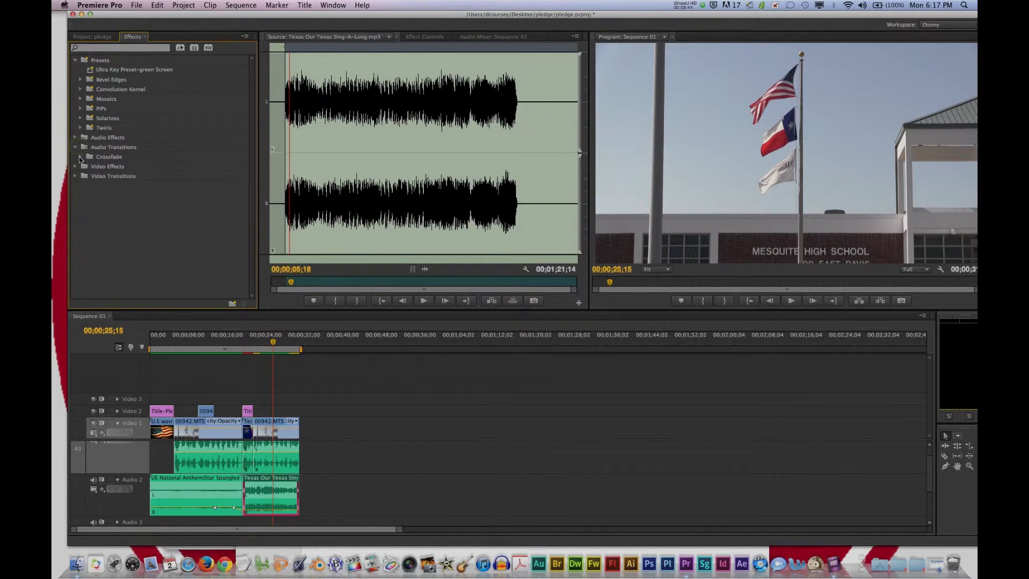
left_click_drag(100, 178, 294, 504)
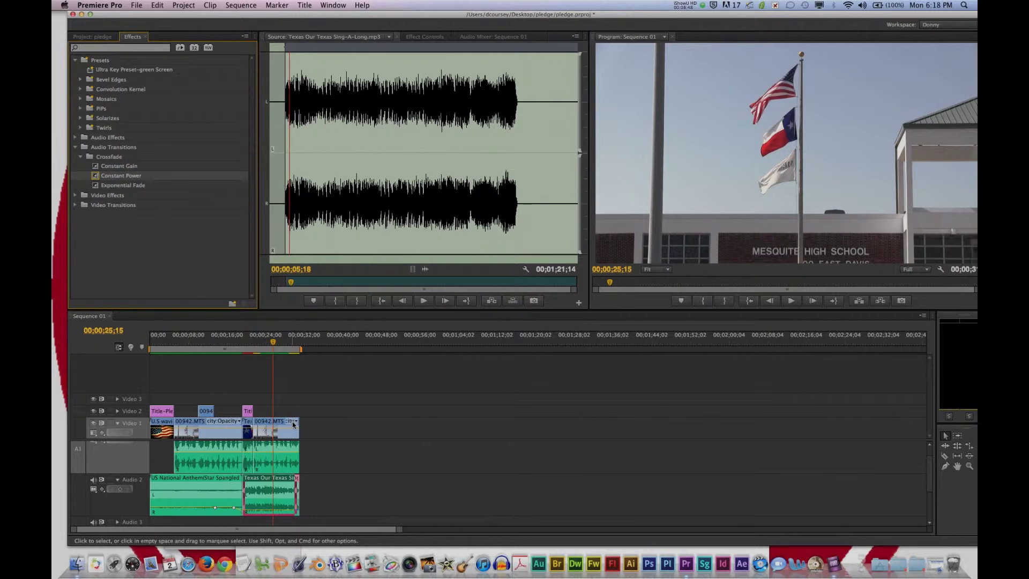
left_click(290, 343)
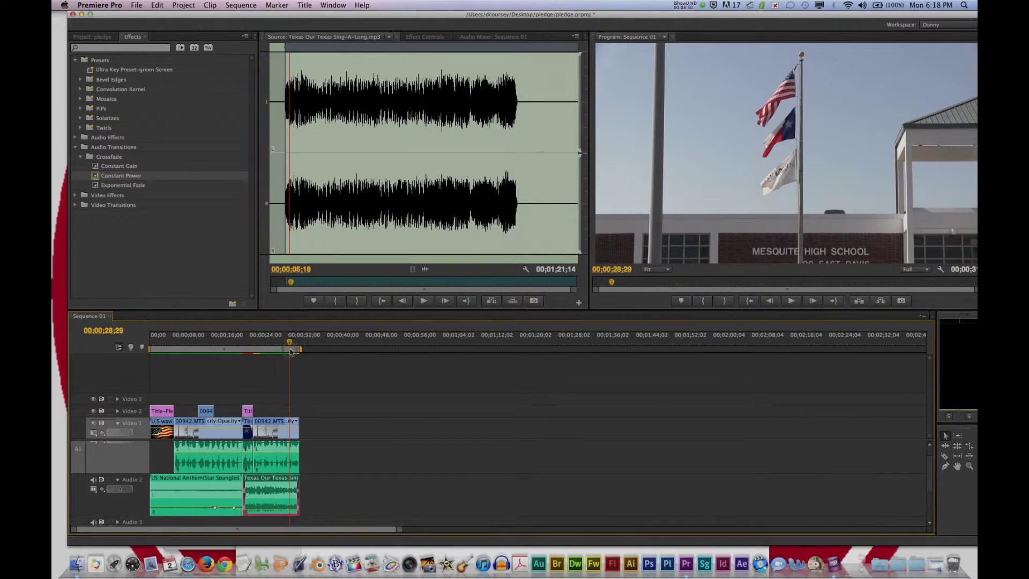
key("space")
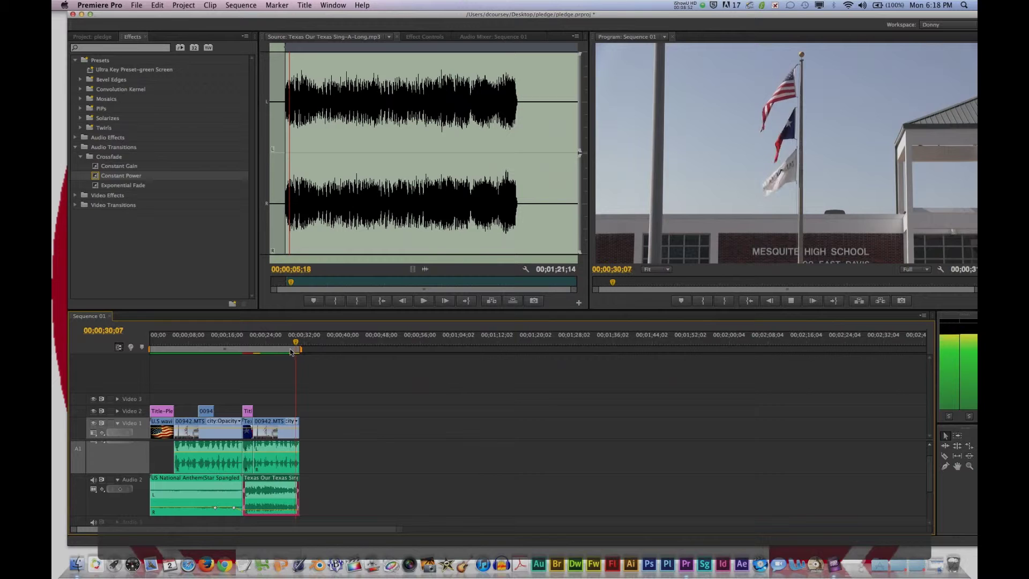
key("space")
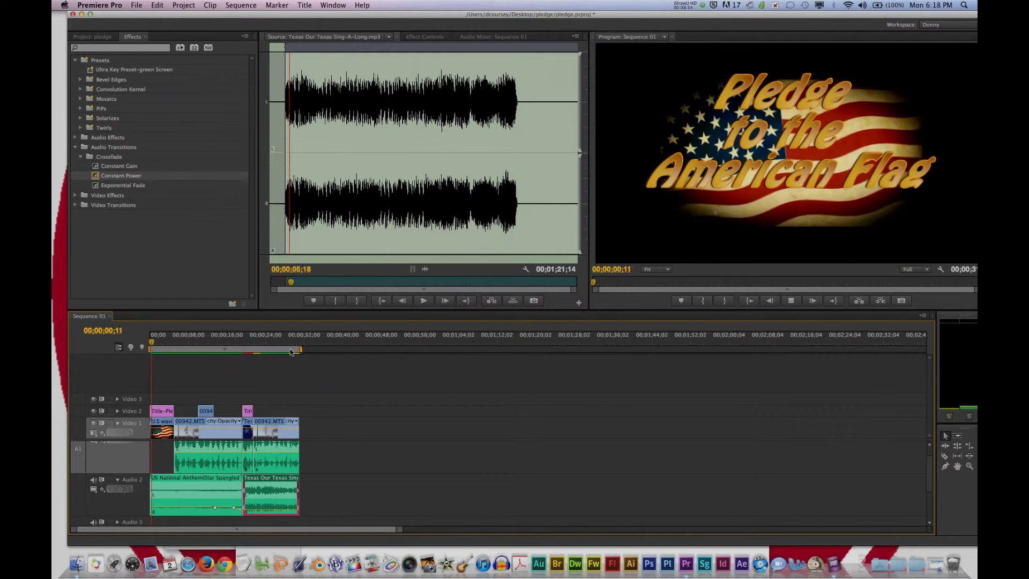
key("space")
Apply a Constant Power crossfade to the end of the Texas Our Texas clip, lengthen it to about 3 seconds, and preview the fade
key("equal")
key("equal")
key("equal")
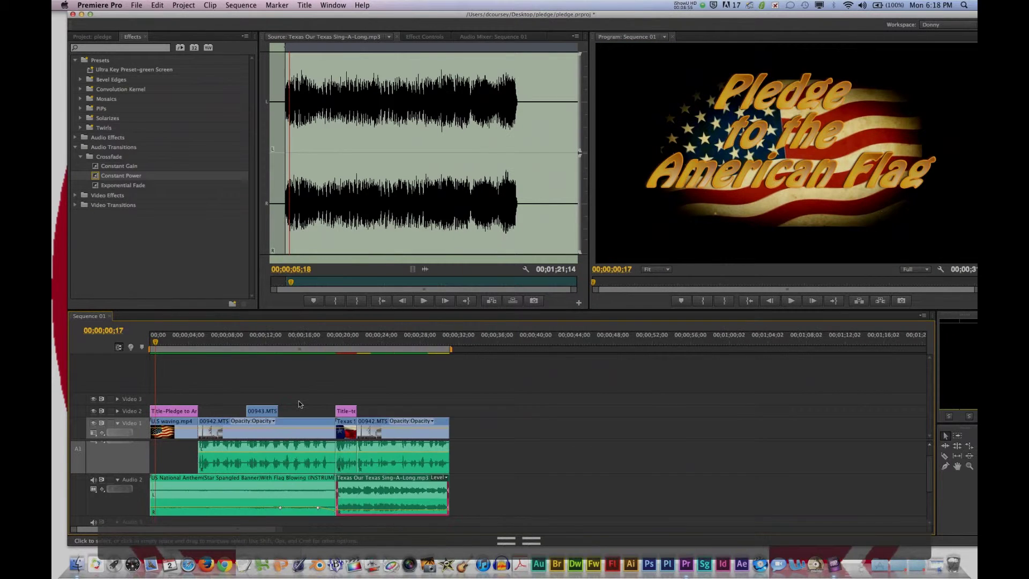
scroll(481, 436, "right", 6)
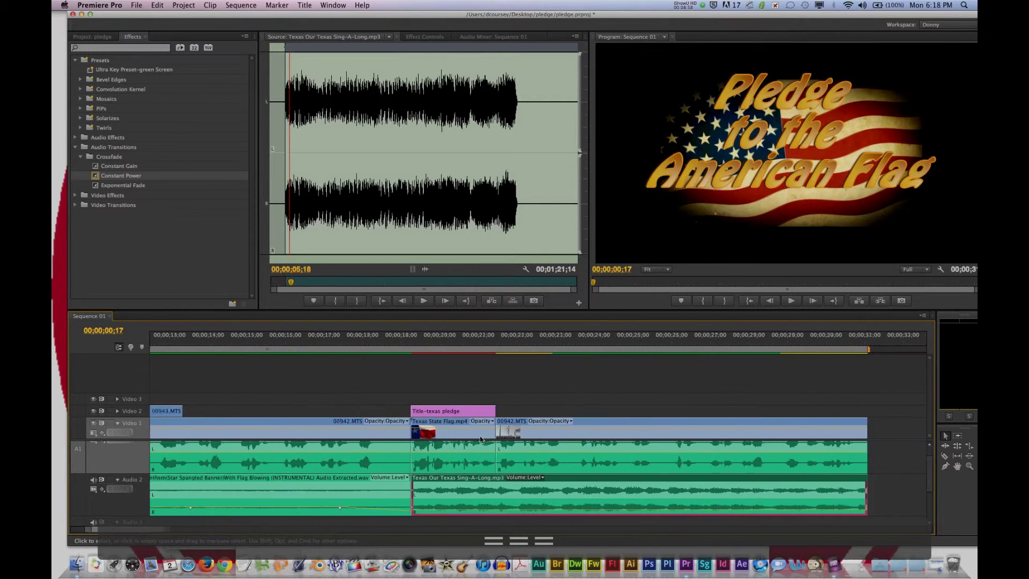
left_click(845, 483)
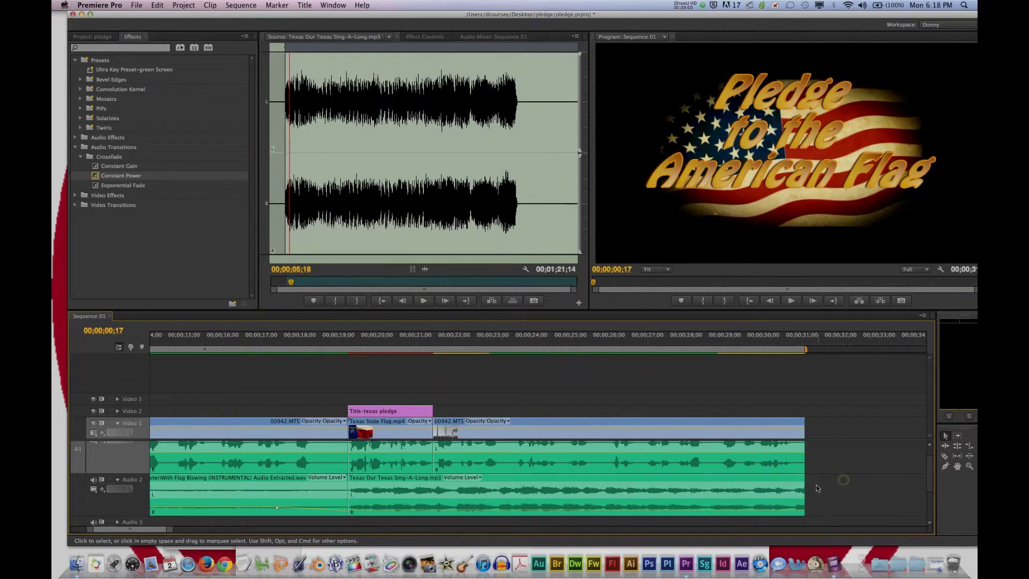
left_click_drag(97, 175, 800, 509)
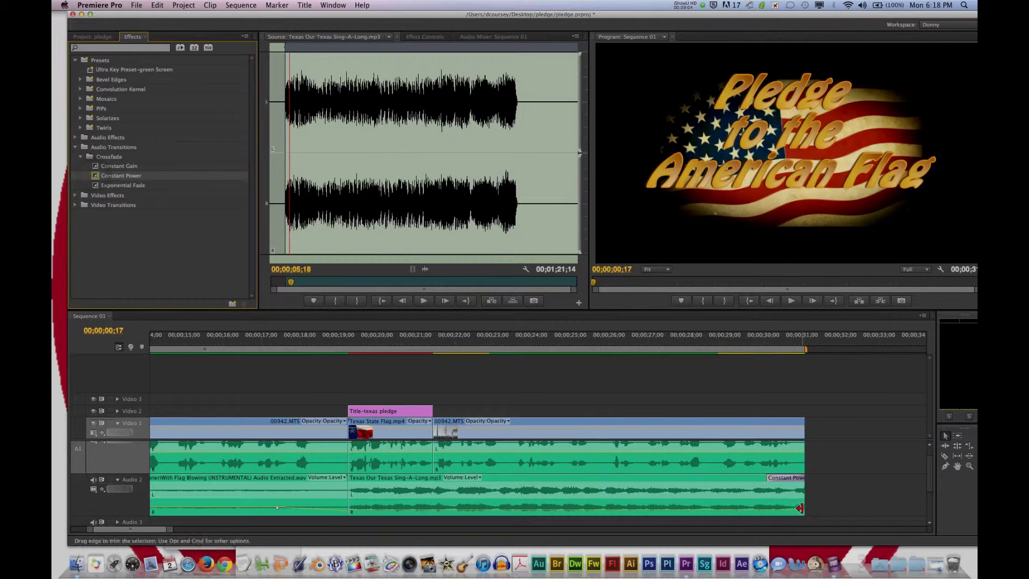
left_click_drag(770, 478, 689, 476)
left_click(694, 350)
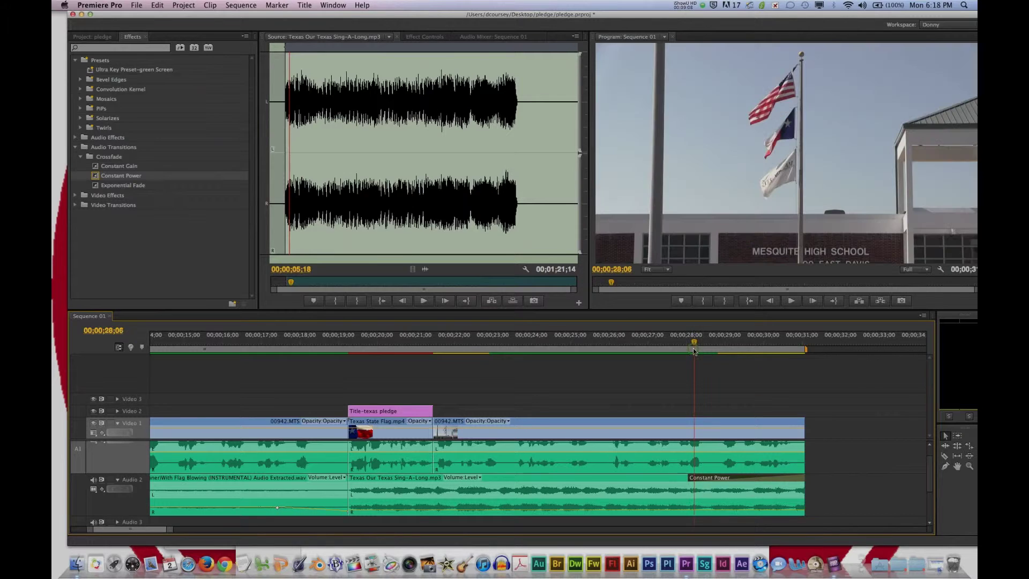
key("space")
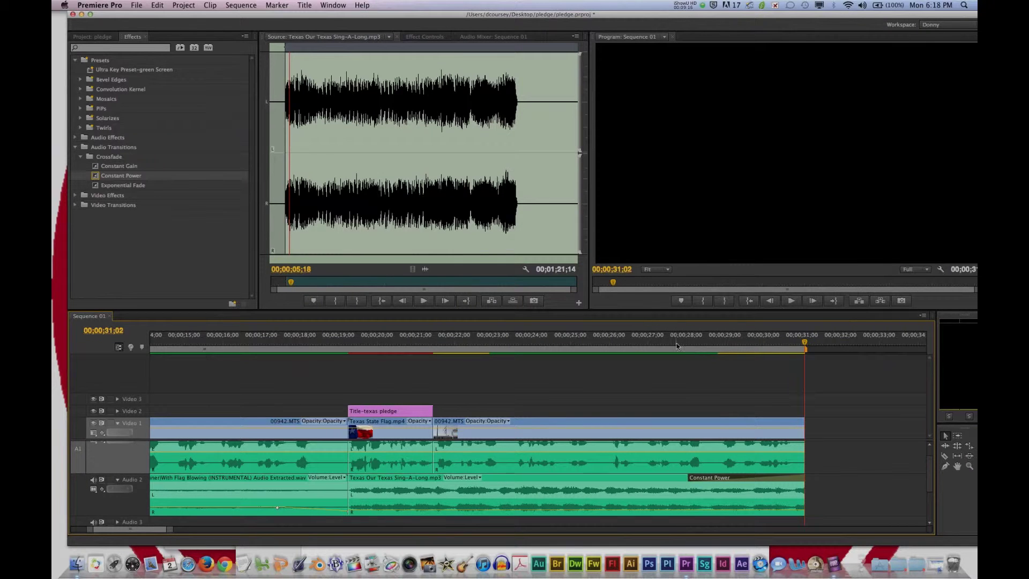
Open moment of silence.mp3 as the source, preview it, and place it on Audio 1 right after the Texas pledge audio
left_click(92, 37)
left_click(77, 78)
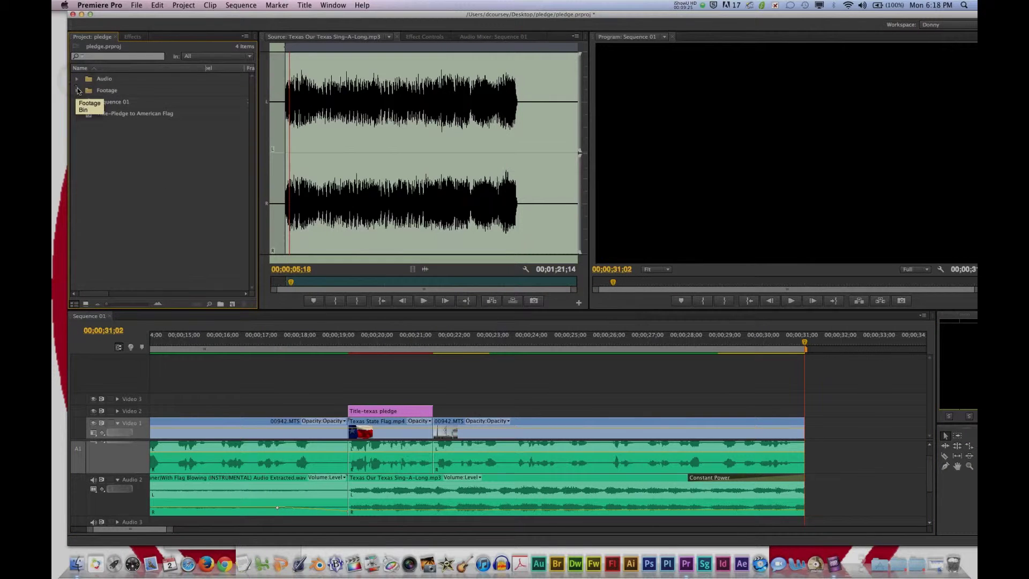
left_click(77, 80)
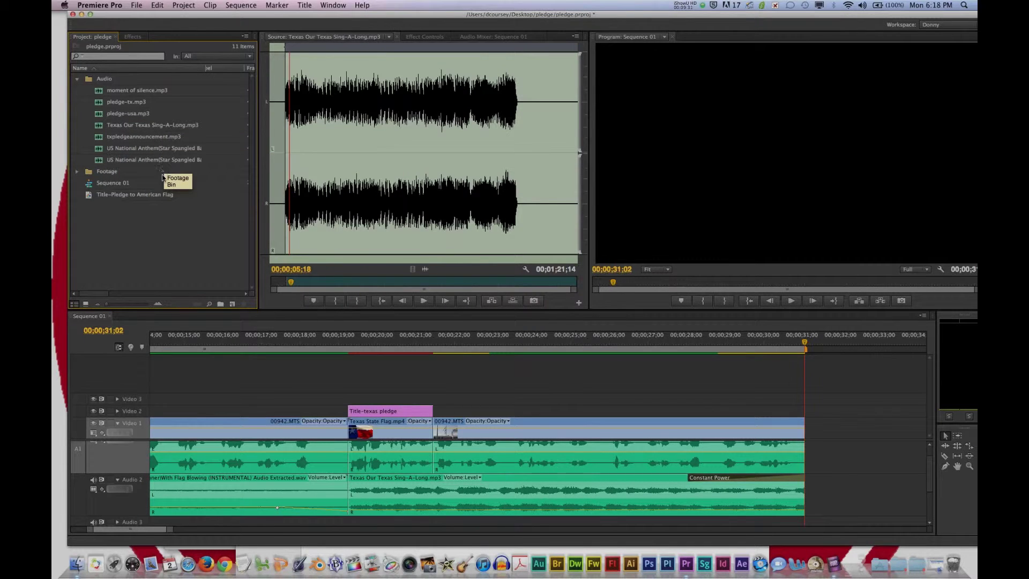
double_click(138, 91)
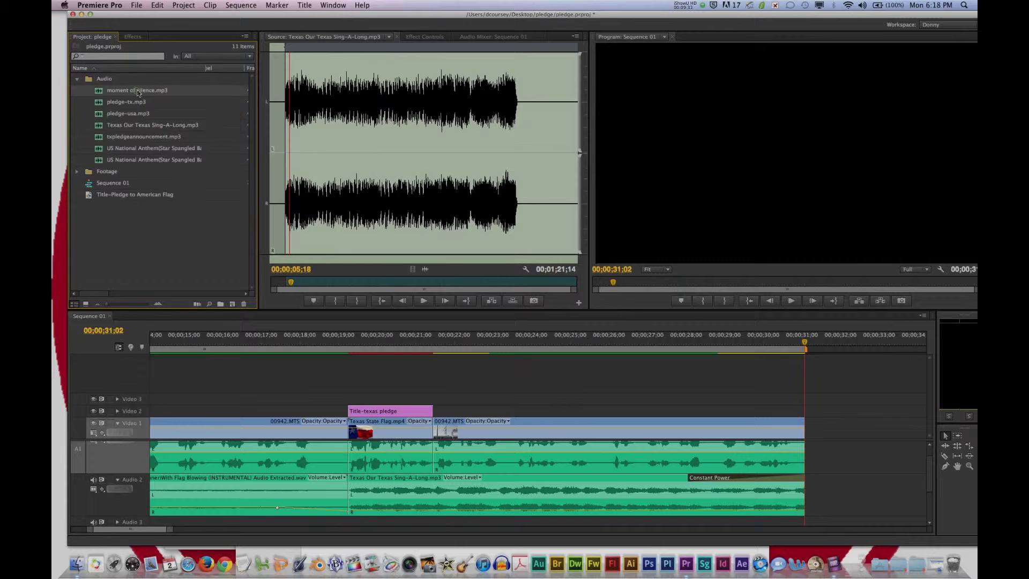
left_click(423, 303)
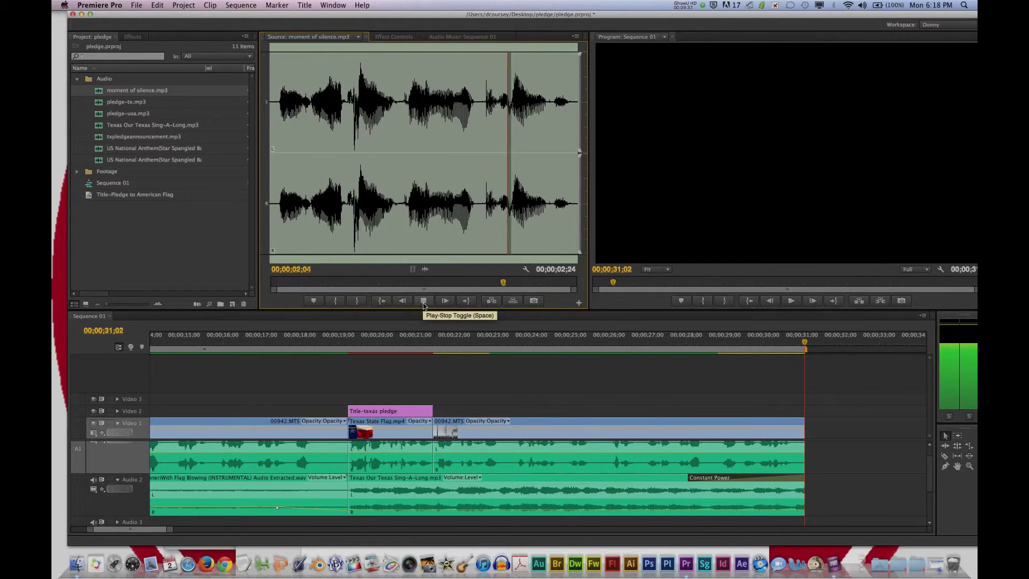
left_click_drag(427, 277, 807, 458)
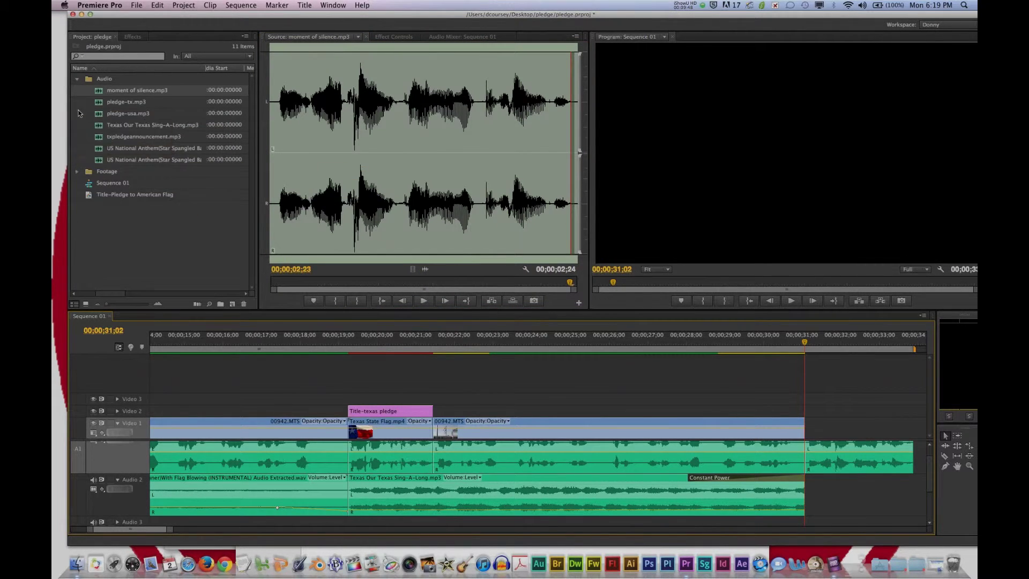
Place the Title moment of silence clip from the Footage bin on Video 1 at 00;00;31;02, directly after the Texas pledge footage
left_click(76, 171)
scroll(115, 204, "down", 5)
scroll(116, 205, "down", 4)
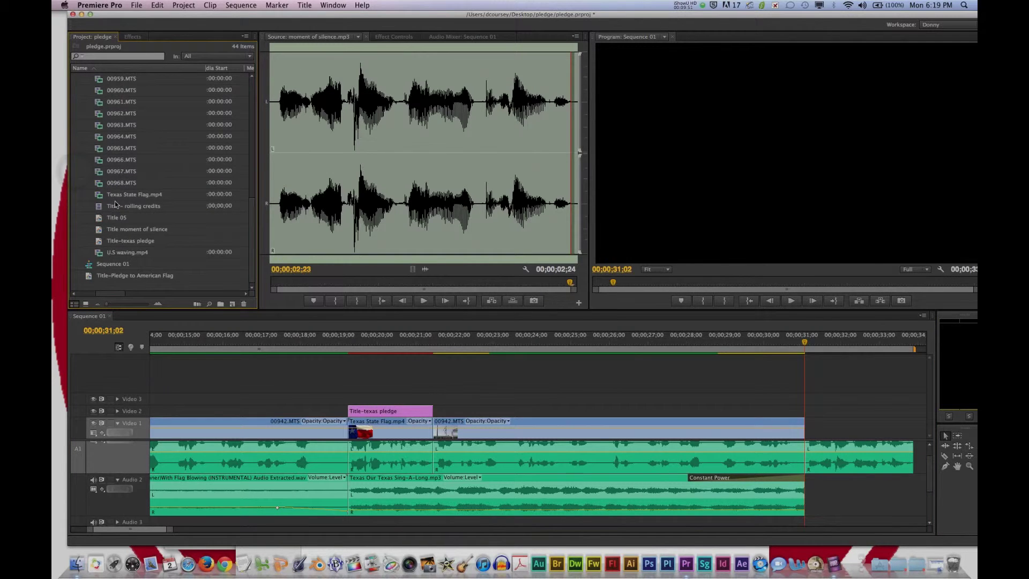
left_click(123, 231)
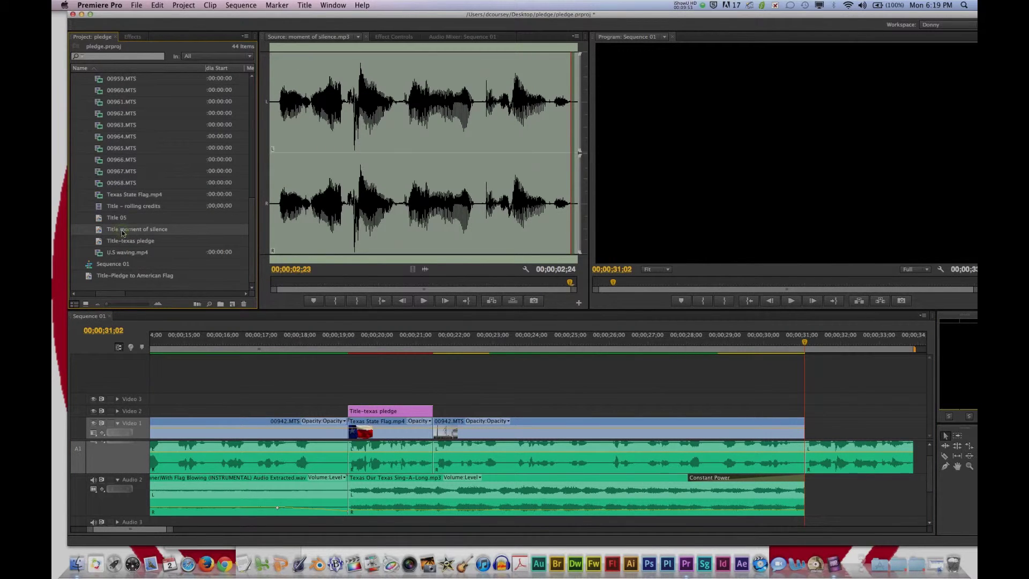
left_click_drag(441, 239, 804, 425)
scroll(804, 426, "down", 5)
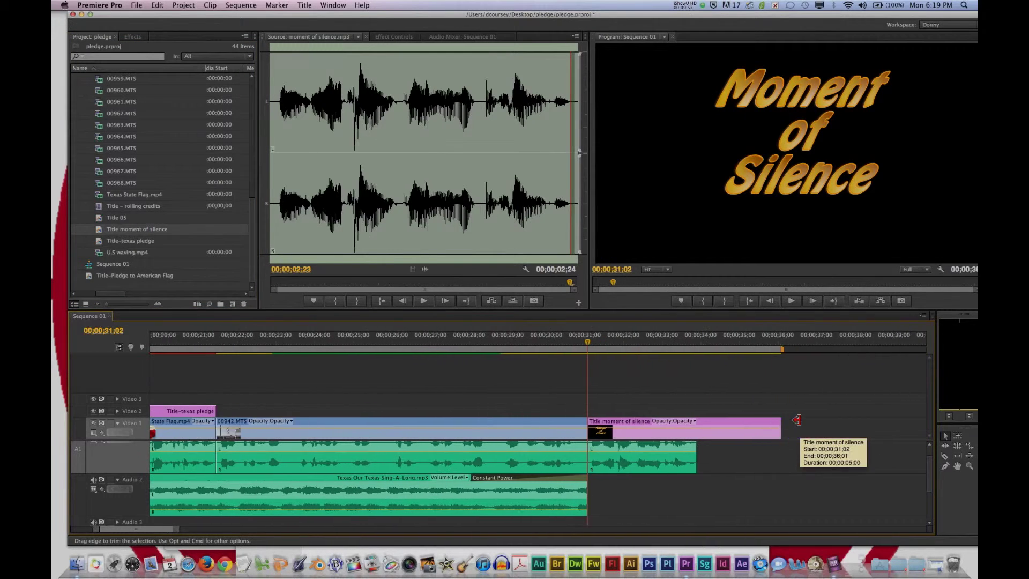
Extend the Moment of Silence title on Video 1 well beyond the end of its announcement audio
left_click_drag(676, 345, 676, 346)
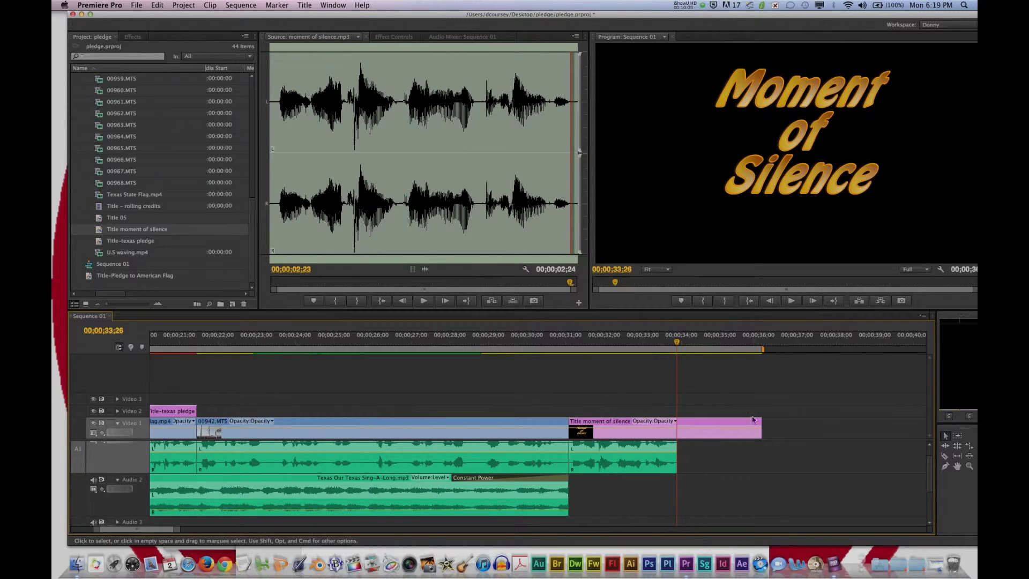
left_click_drag(762, 425, 915, 424)
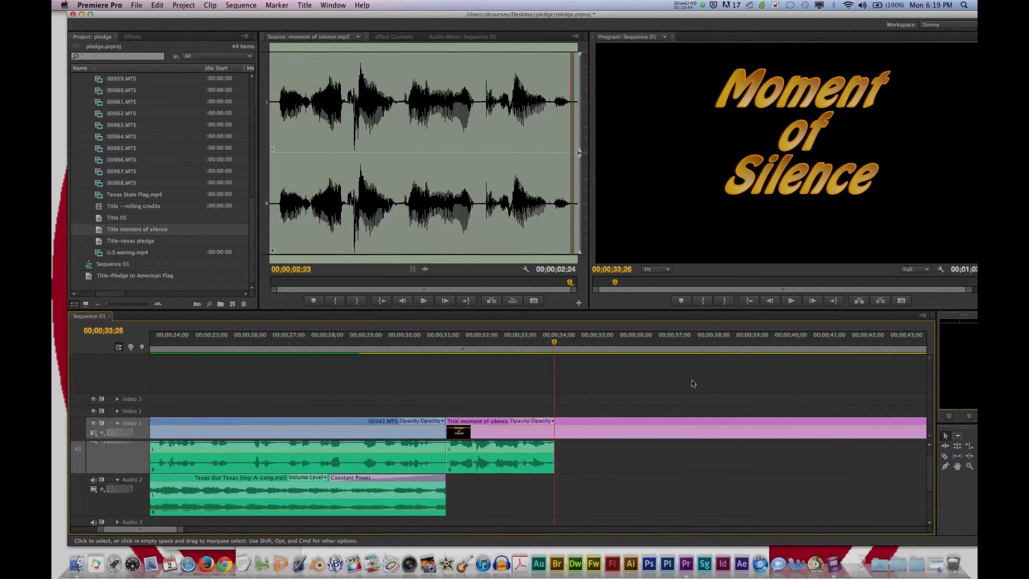
left_click_drag(630, 372, 633, 374)
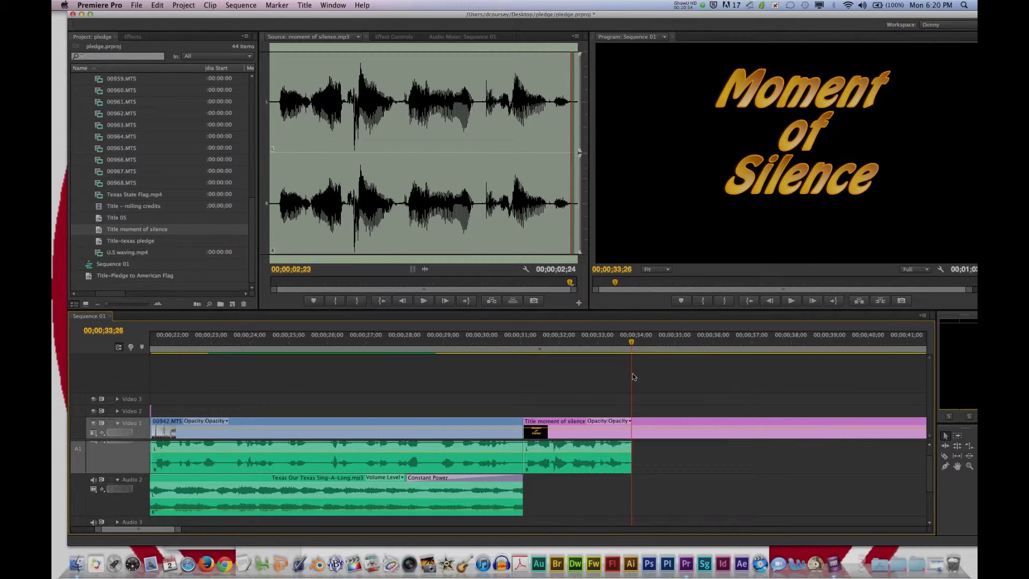
Move the Moment of Silence title up to Video 2 and preview it with the announcement audio
left_click_drag(647, 419, 647, 411)
left_click_drag(590, 347, 528, 355)
key("space")
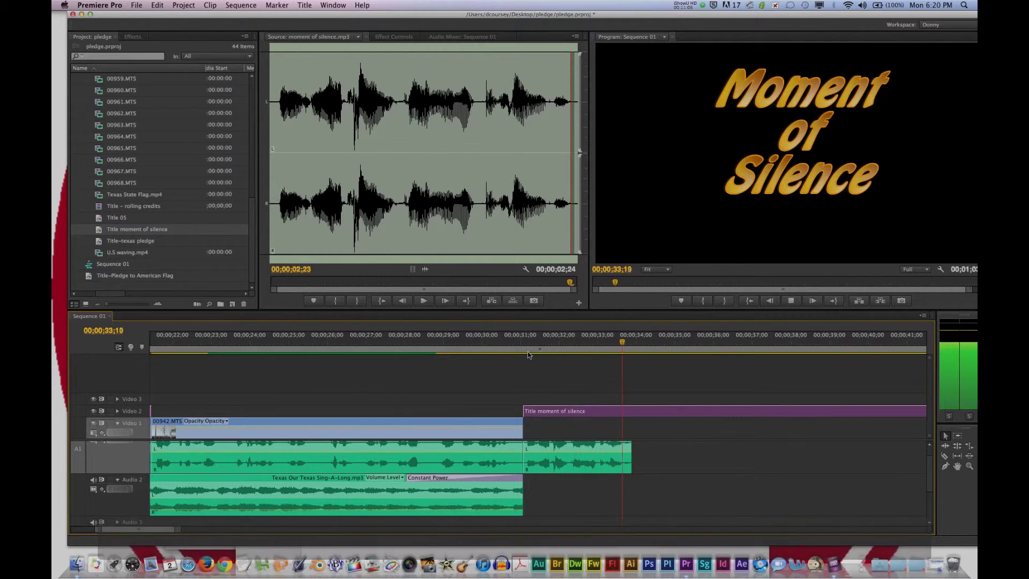
key("space")
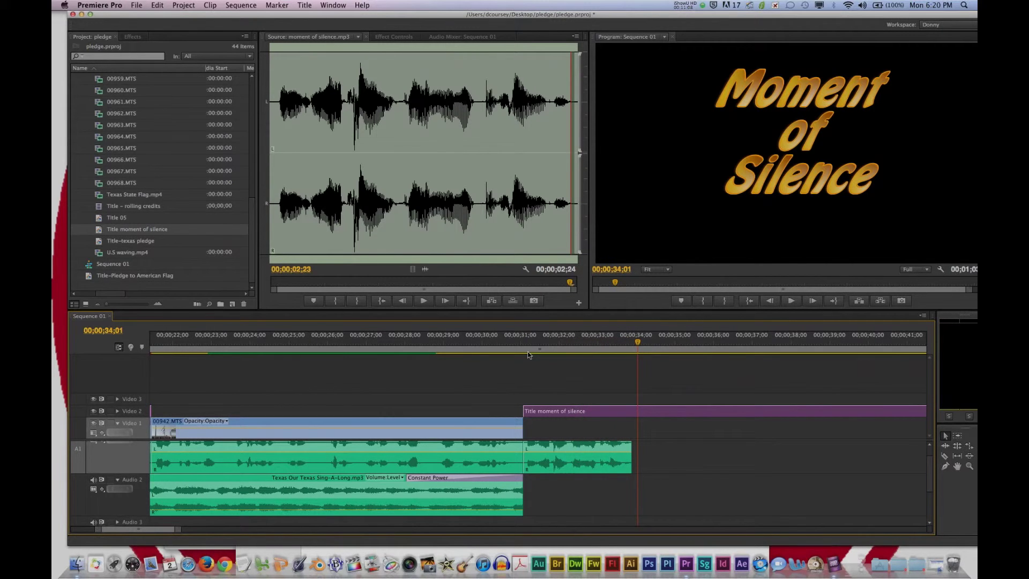
Examine campus clips from the Footage bin, including 00966.MTS, 00964.MTS, 00962.MTS and 00955.MTS, for background footage for the moment of silence
double_click(101, 160)
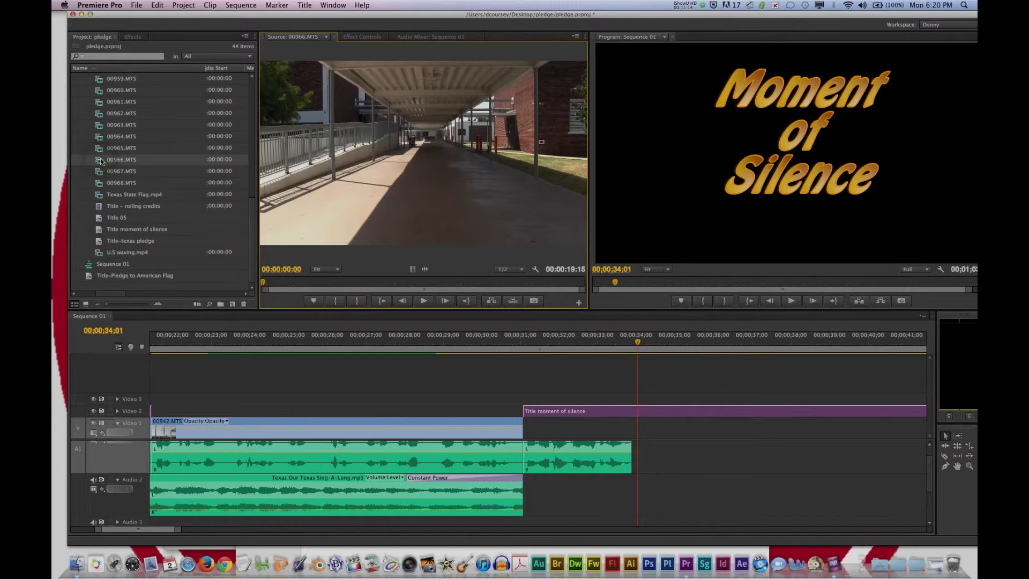
double_click(99, 136)
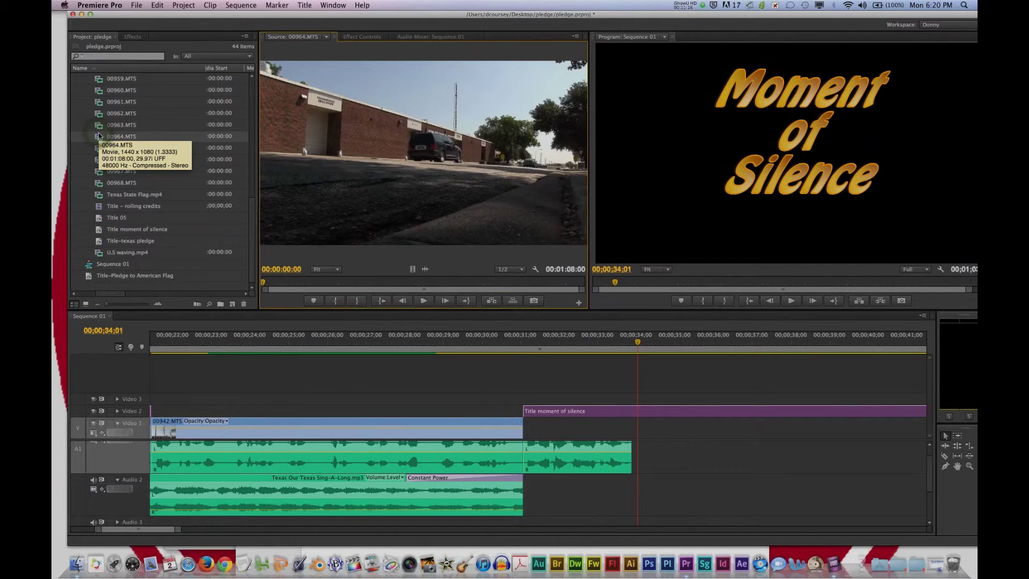
double_click(100, 114)
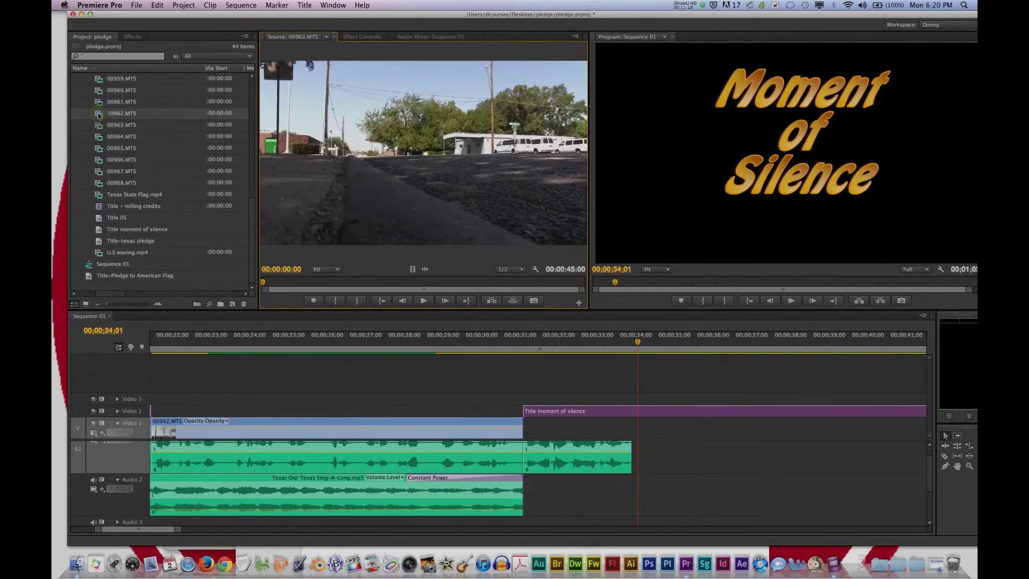
scroll(99, 115, "up", 3)
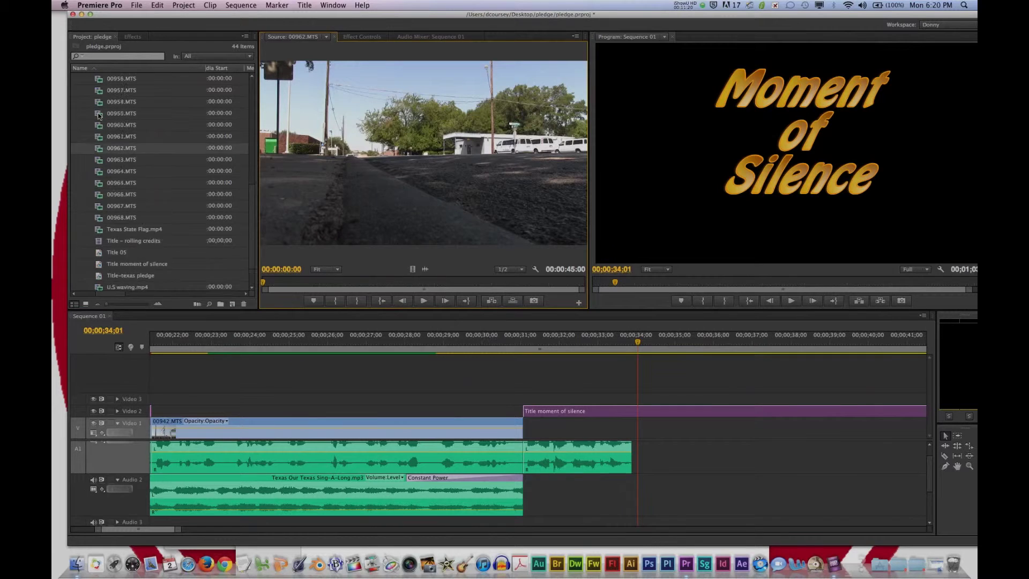
double_click(98, 114)
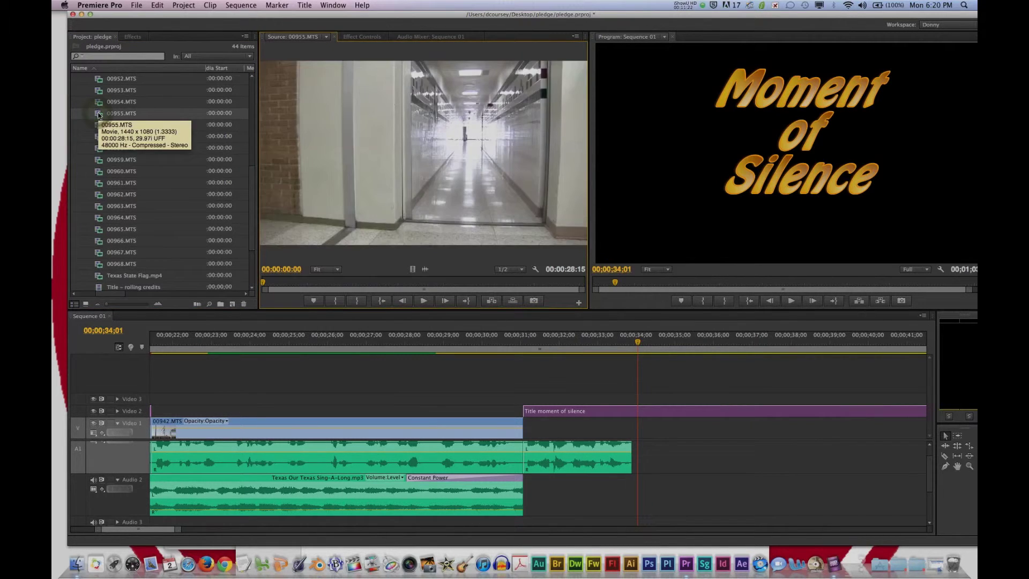
scroll(99, 115, "up", 3)
double_click(98, 92)
Mark 00947.MTS from 00:00:03:18 to 00:00:04:23 and place its video only on Video 1 at the end of the announcement audio
double_click(118, 113)
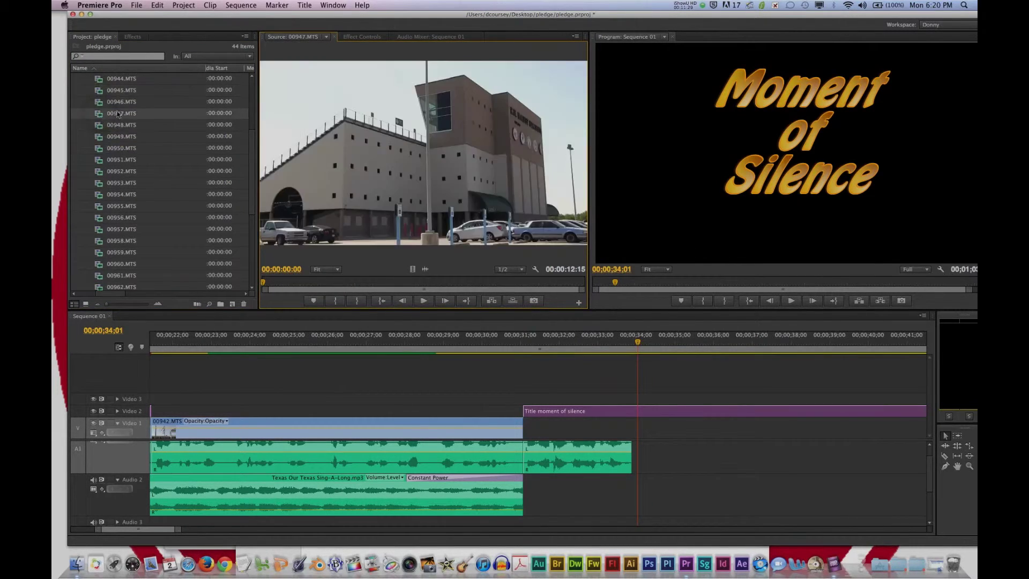
left_click(355, 284)
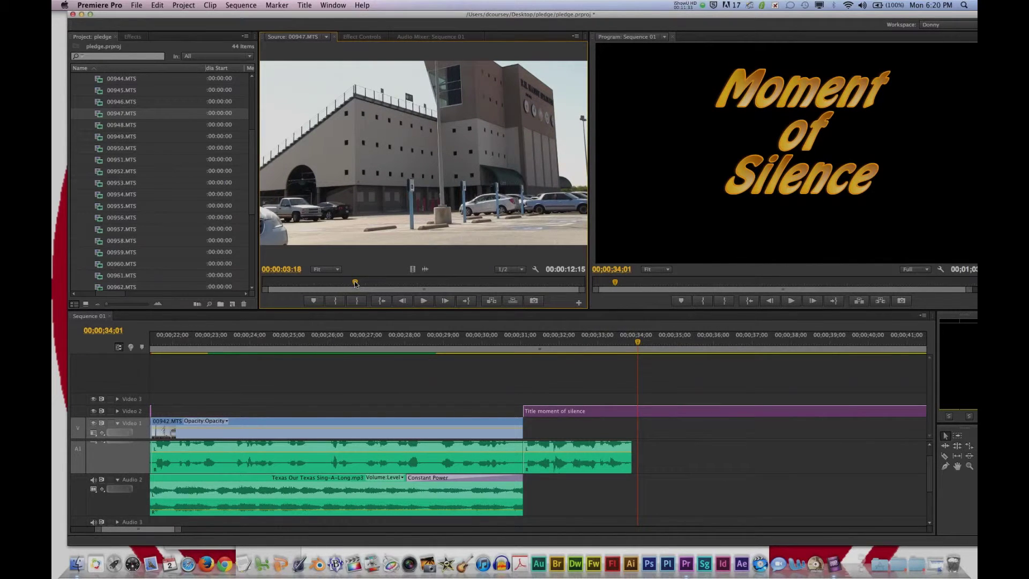
key("i")
left_click(386, 284)
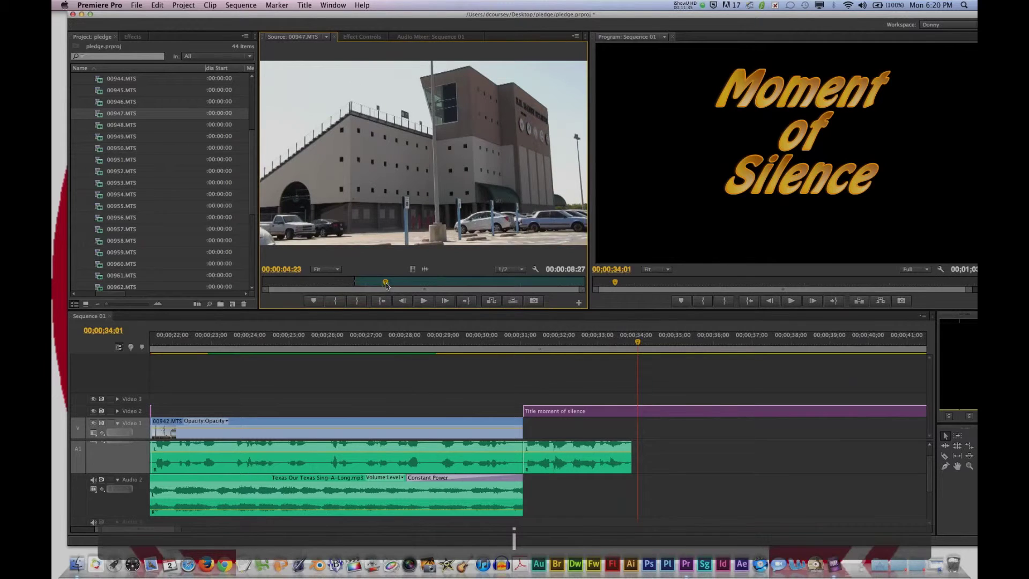
key("o")
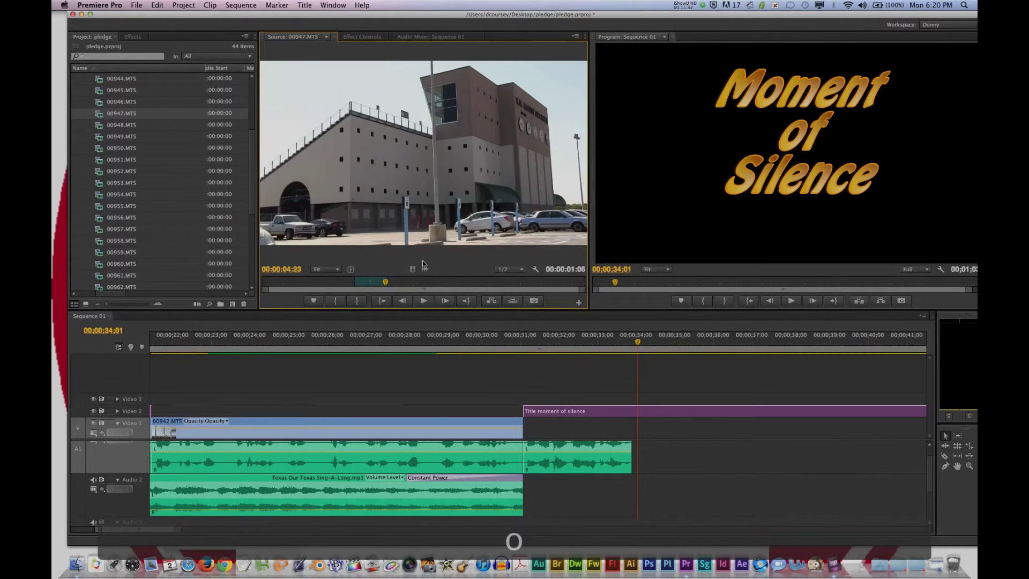
left_click_drag(417, 268, 683, 427)
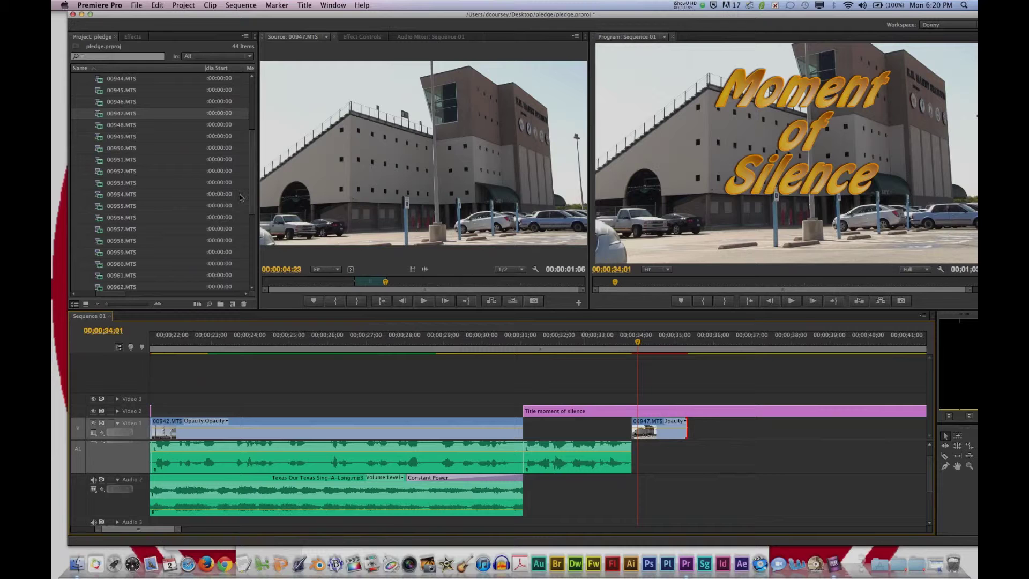
Mark 00949.MTS from 00:00:06:04 to 00:00:10:04 and place its video only on Video 1 directly after 00947.MTS
scroll(111, 117, "up", 2)
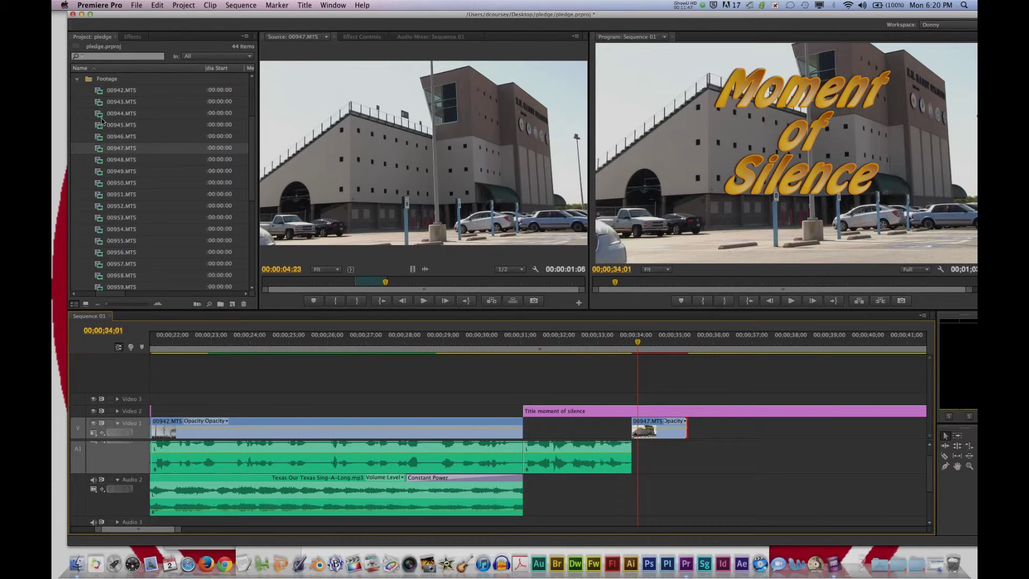
double_click(102, 160)
double_click(103, 171)
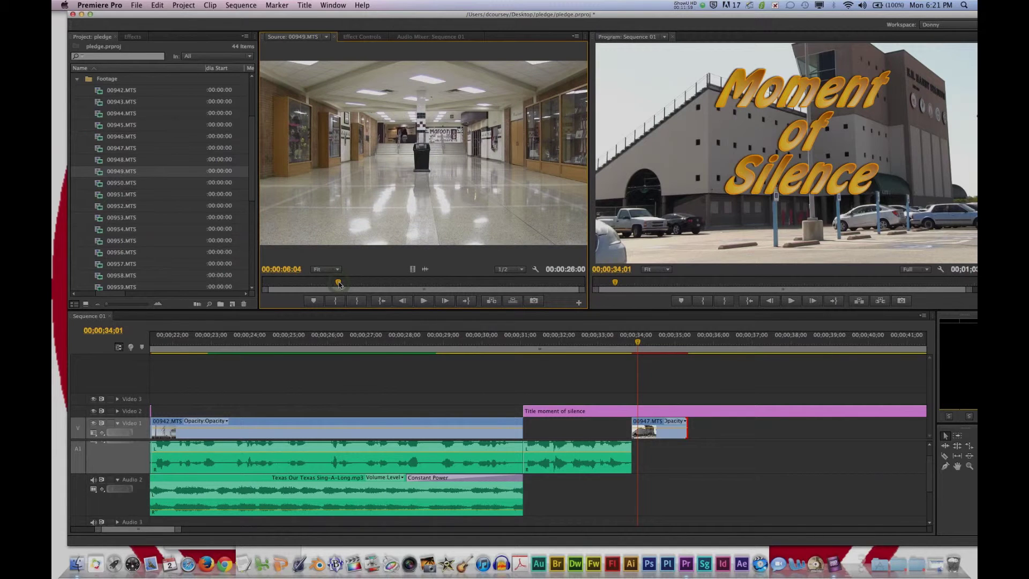
key("i")
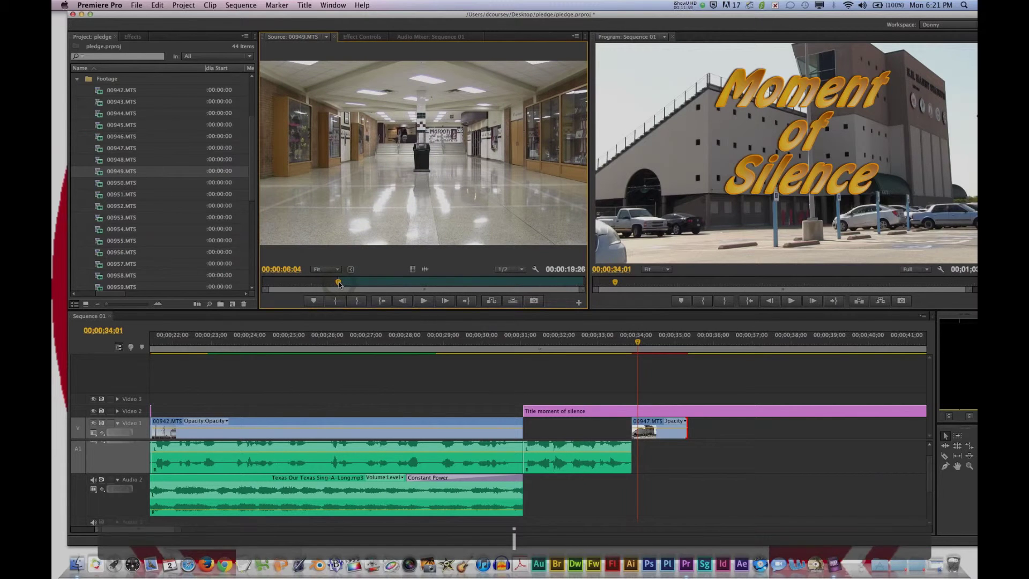
left_click(389, 282)
key("o")
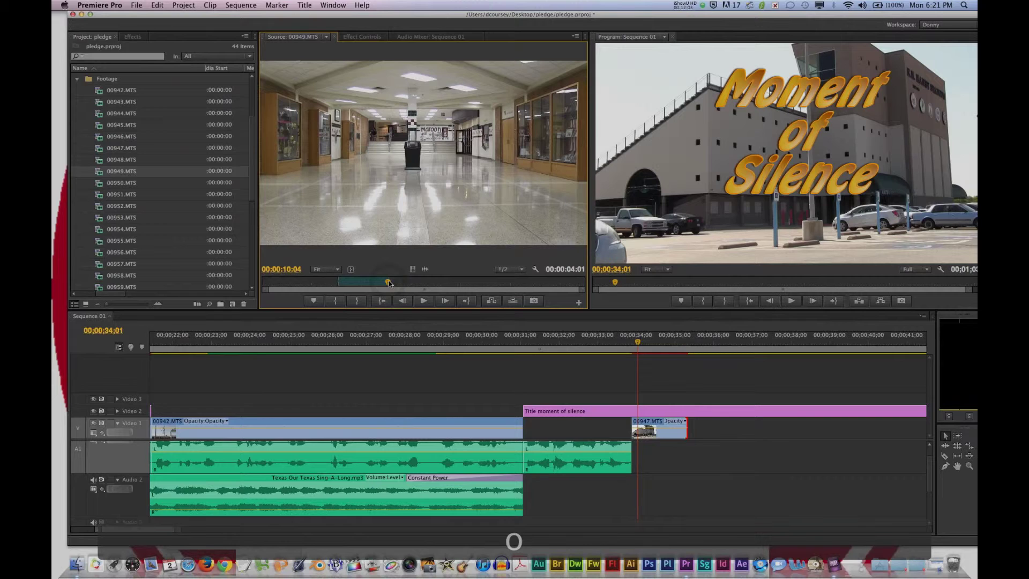
left_click_drag(407, 209, 705, 432)
Preview the 00949.MTS clip and trim its end back to 00;00;37;16
left_click(758, 346)
key("space")
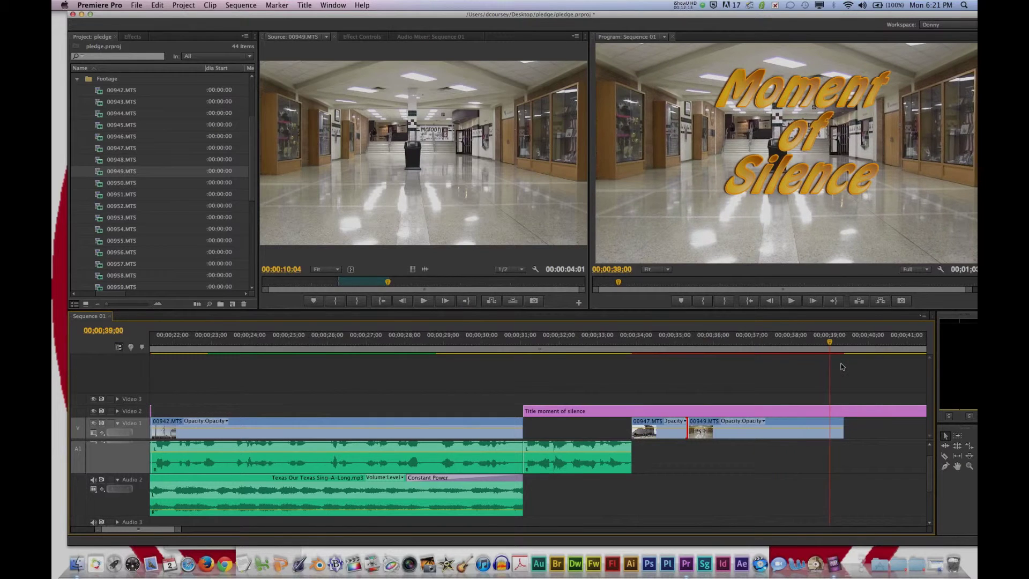
left_click(774, 371)
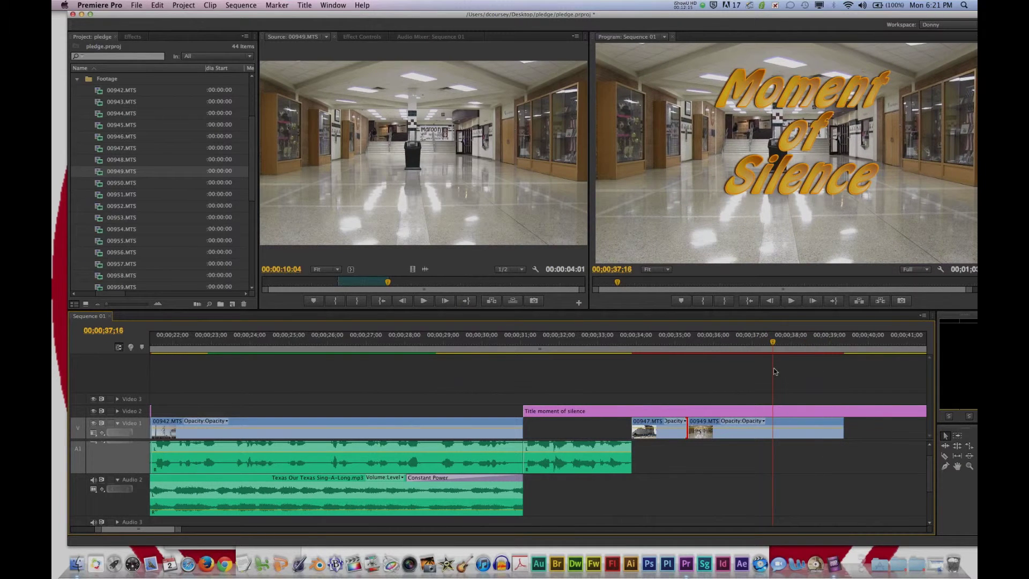
left_click_drag(843, 426, 772, 426)
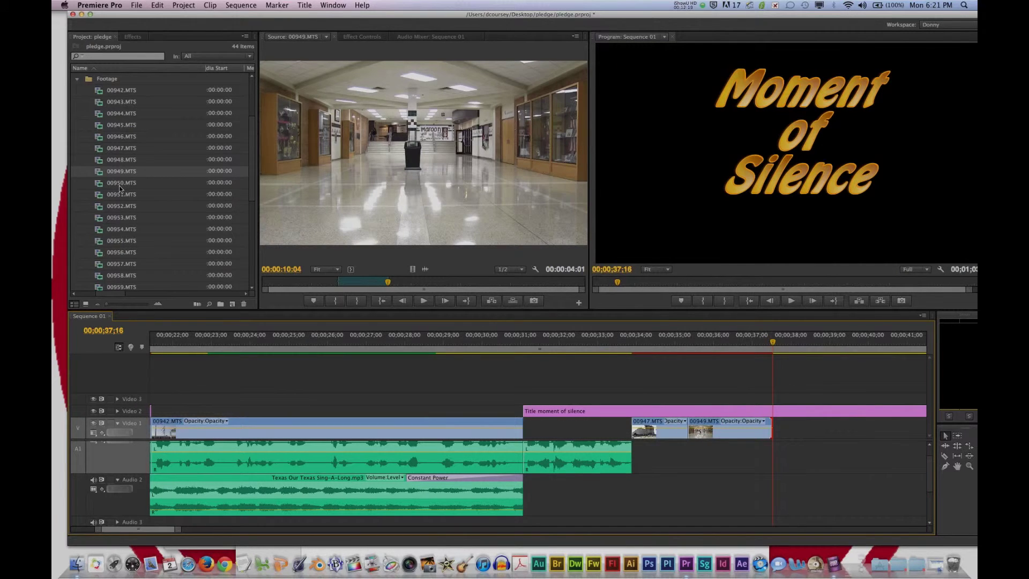
Preview library clip 00959.MTS from the Footage bin and place its video only on Video 1 directly after 00949.MTS
double_click(119, 185)
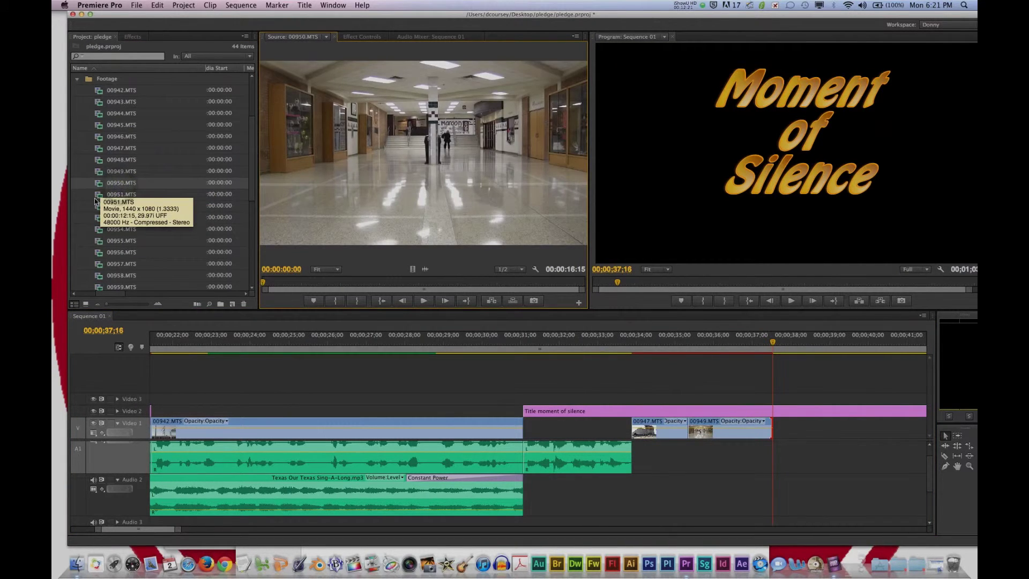
scroll(118, 214, "down", 5)
double_click(122, 136)
left_click(424, 301)
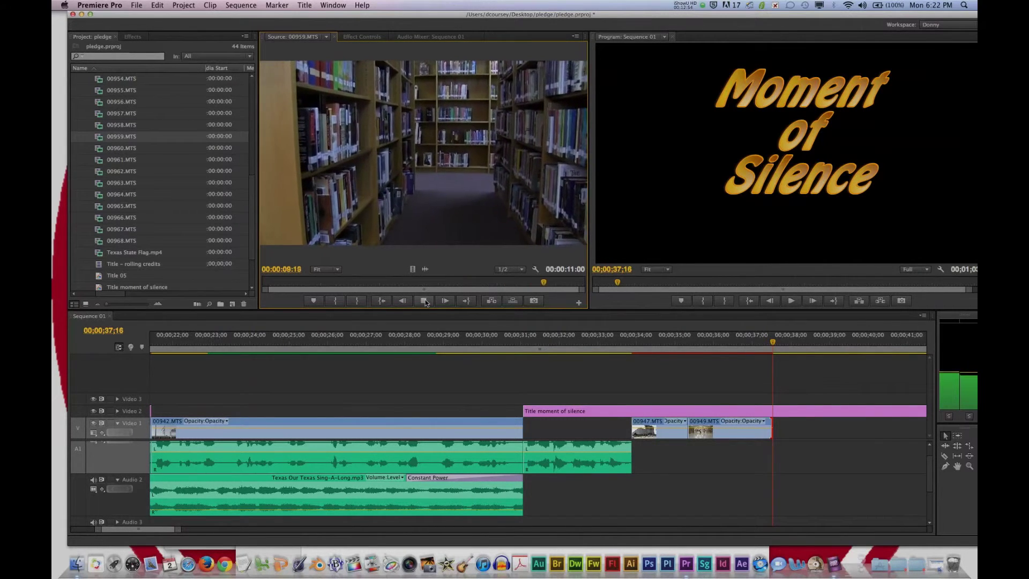
left_click(424, 300)
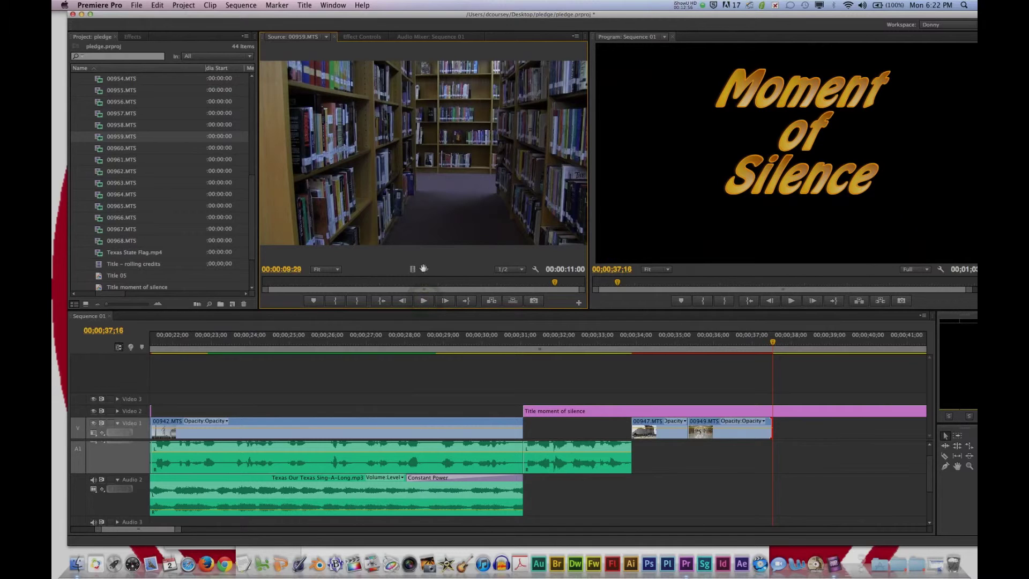
left_click_drag(411, 269, 752, 458)
Try shortening the 00959.MTS clip with Rate Stretch to about 532% speed, preview it, and undo the stretch
scroll(752, 458, "right", 6)
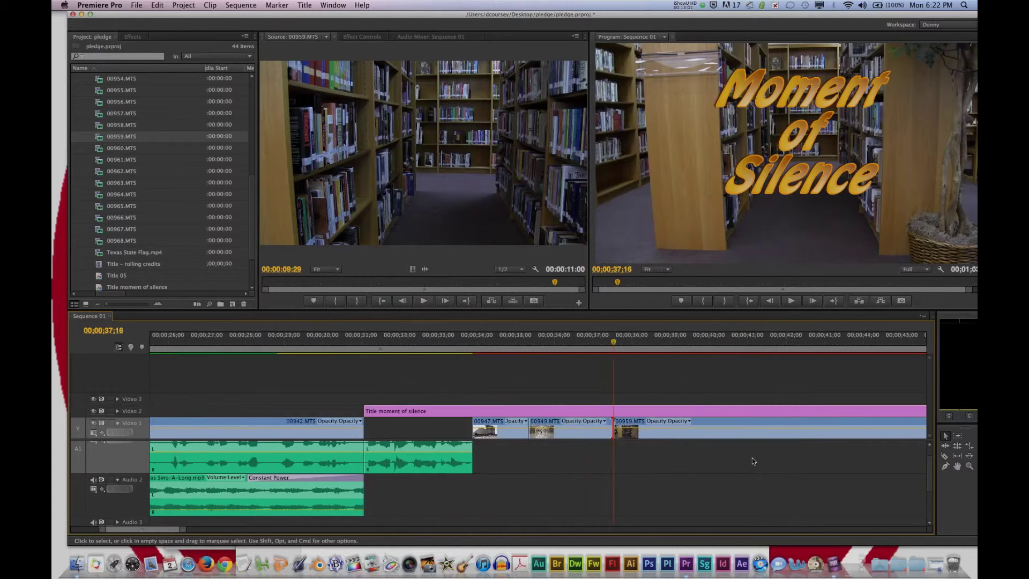
left_click(691, 425)
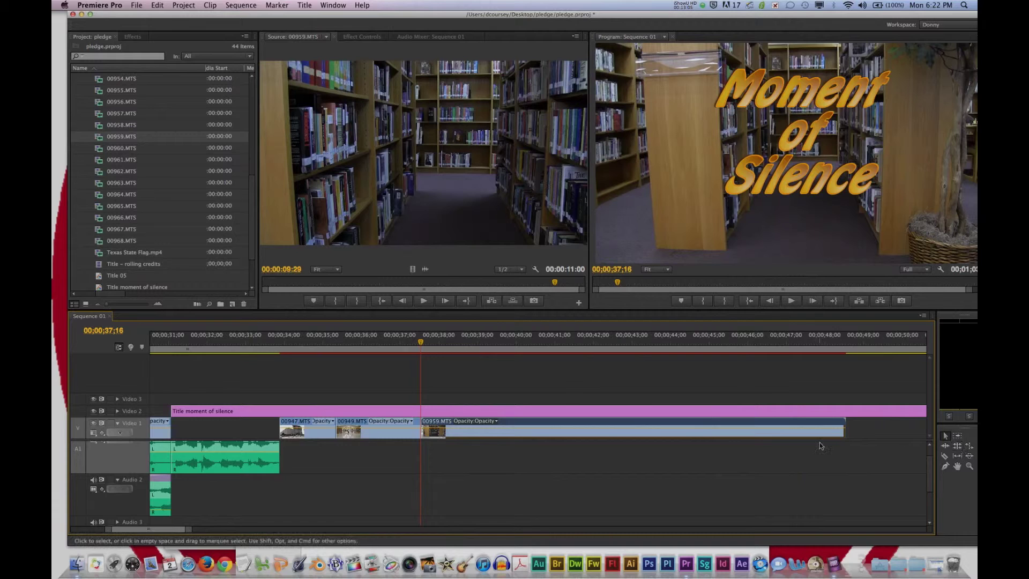
left_click(971, 446)
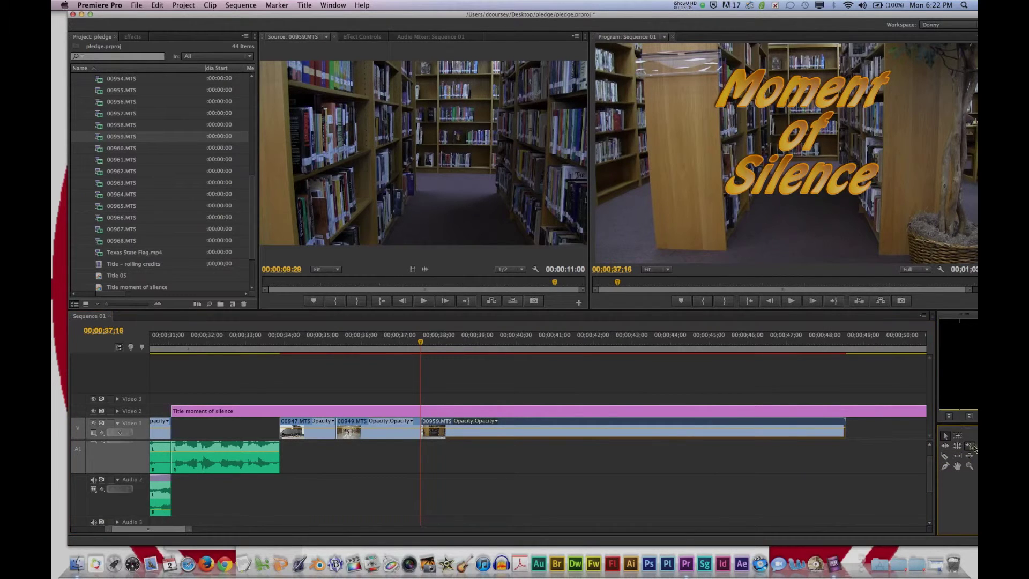
left_click(846, 426)
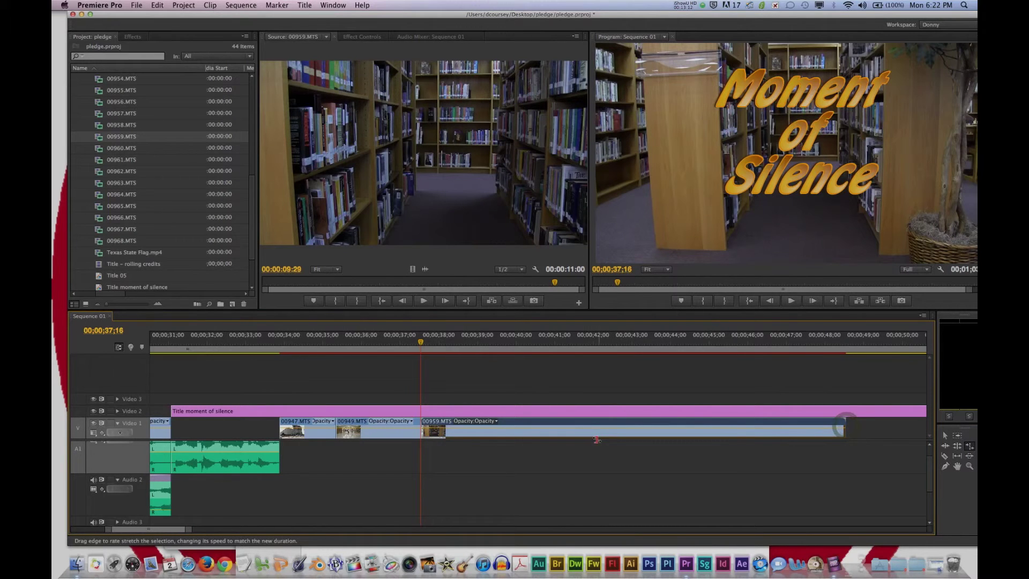
left_click(553, 429)
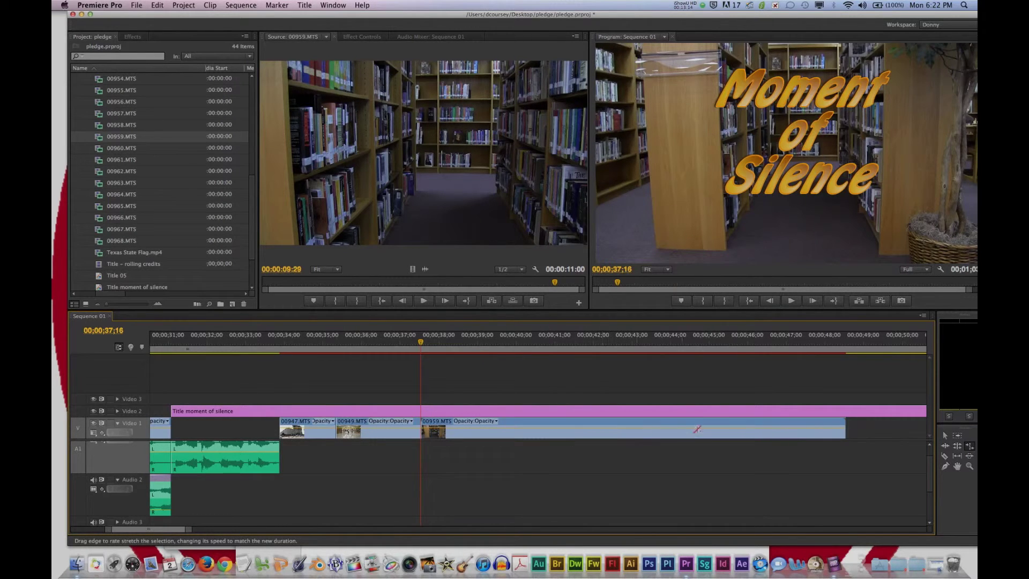
left_click_drag(845, 424, 499, 432)
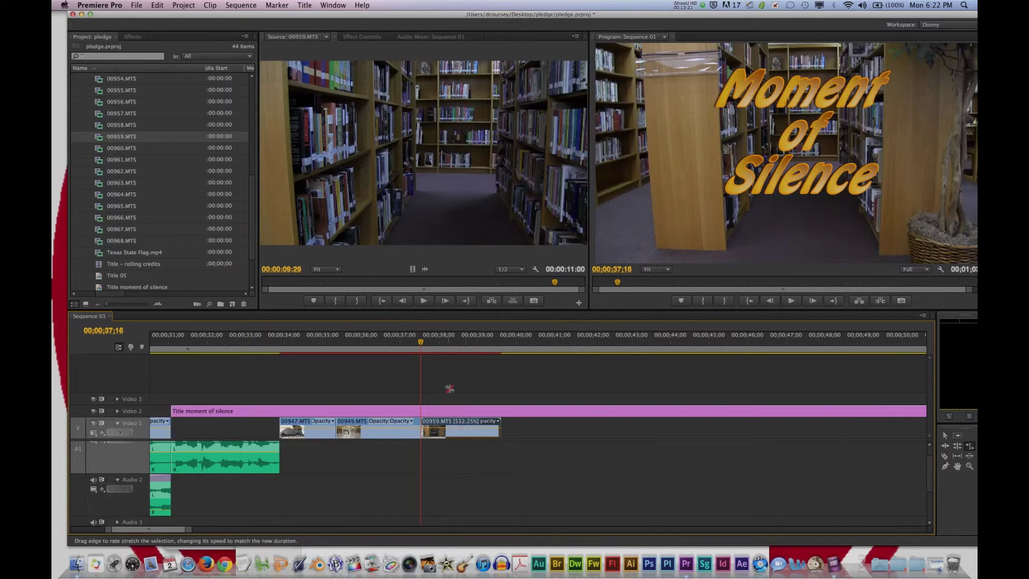
left_click(422, 348)
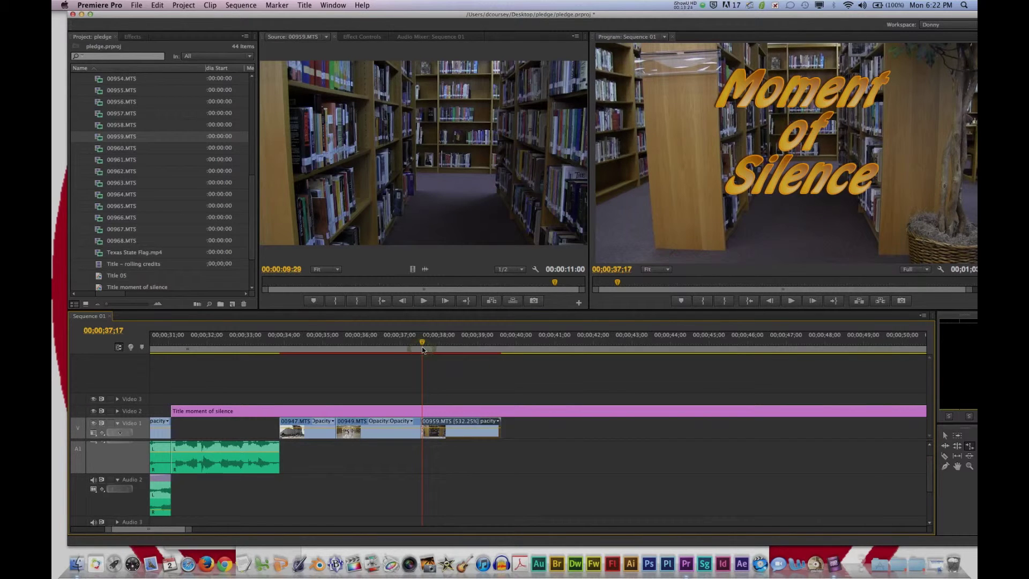
key("space")
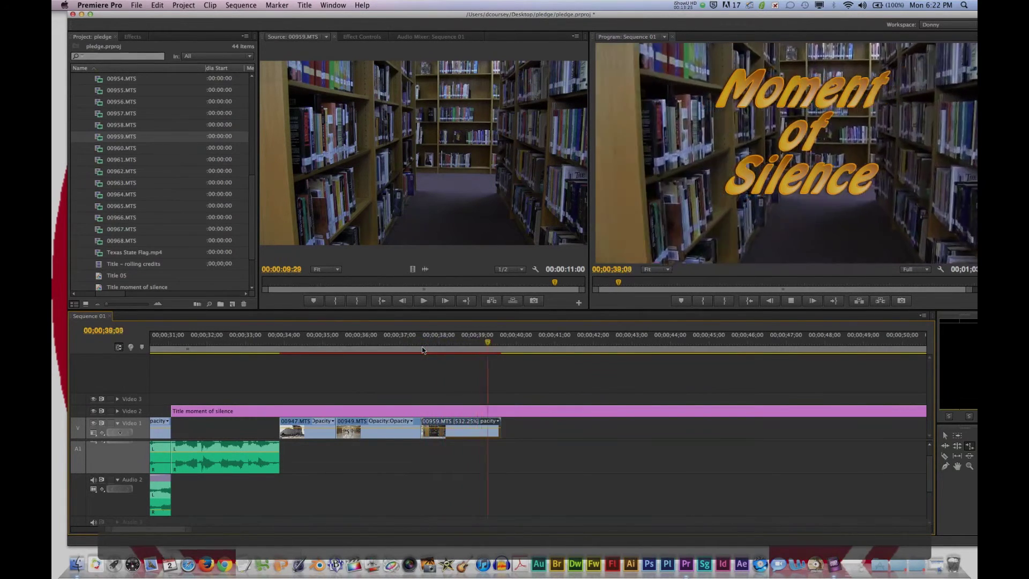
key("space")
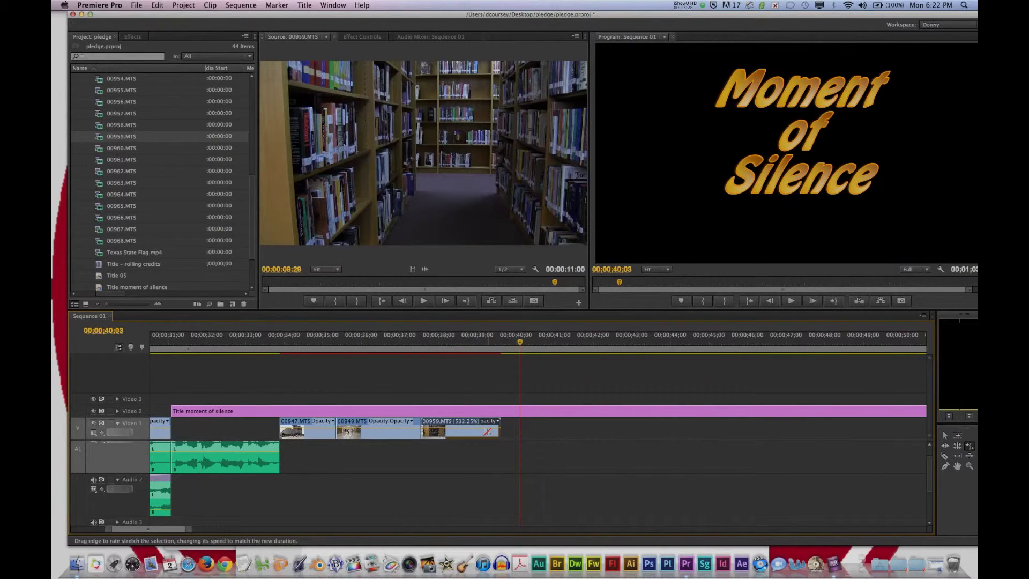
left_click(155, 5)
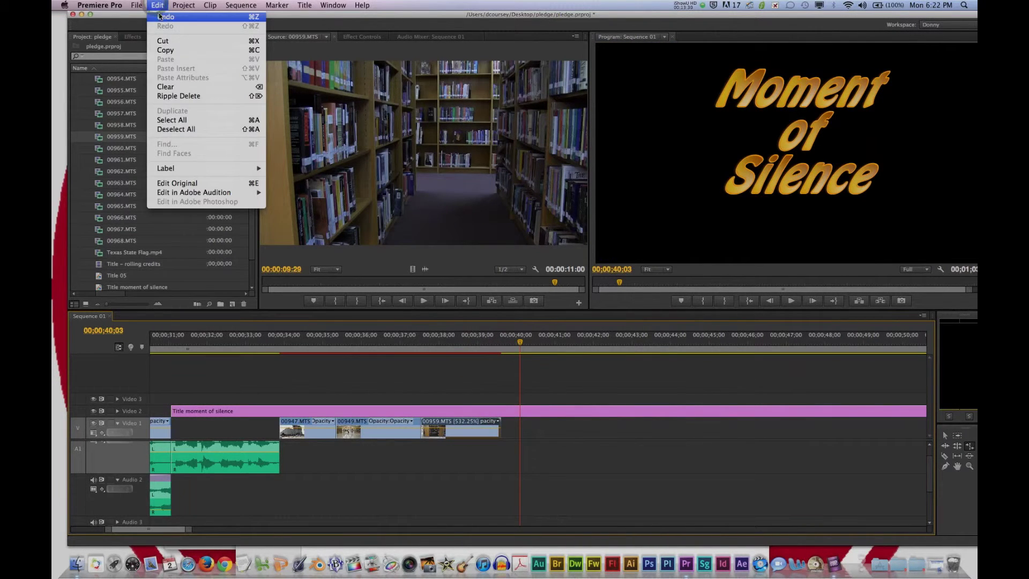
left_click(159, 14)
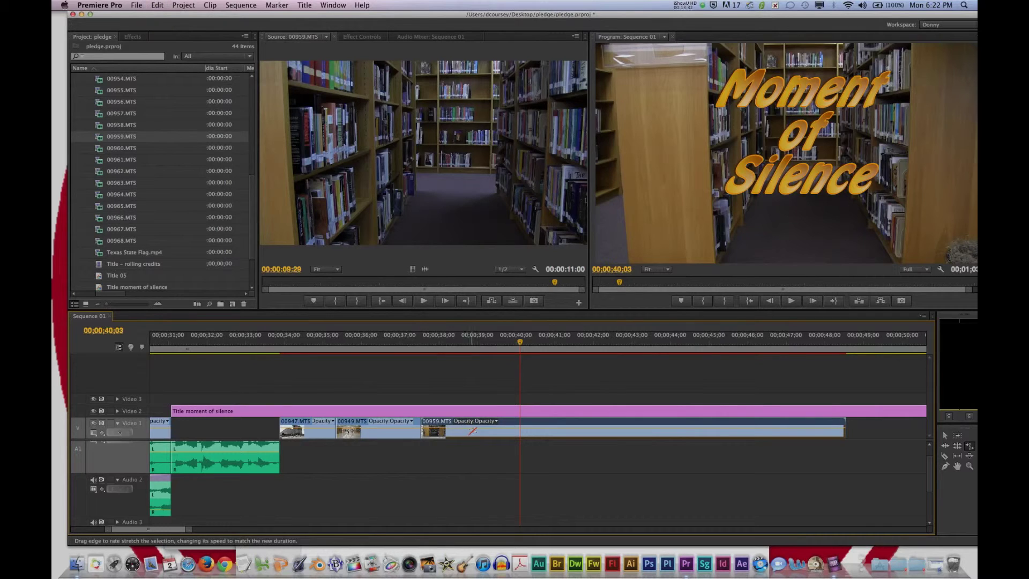
Set the speed of the 00959.MTS clip on Video 1 to 500%
right_click(468, 424)
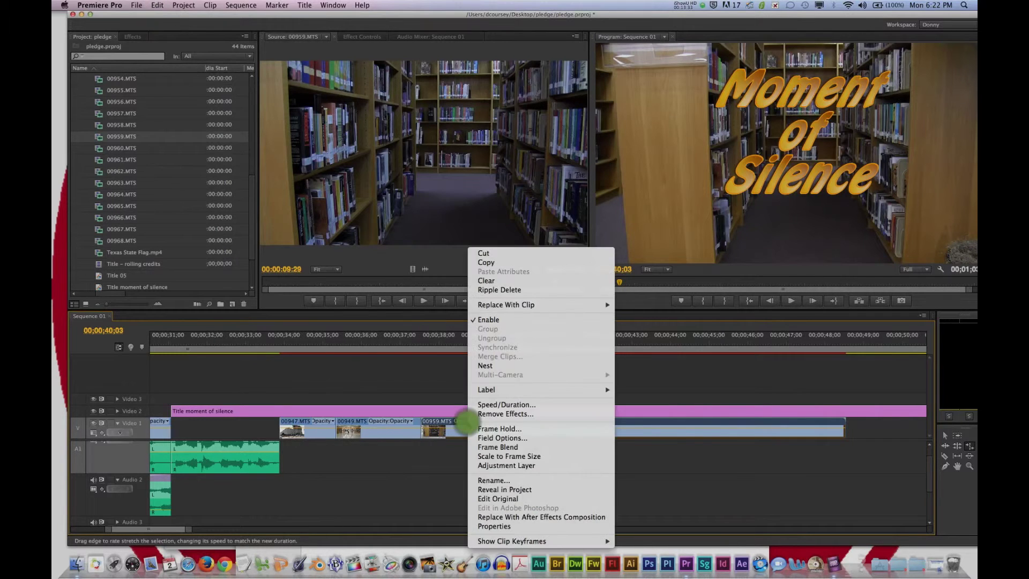
left_click(498, 406)
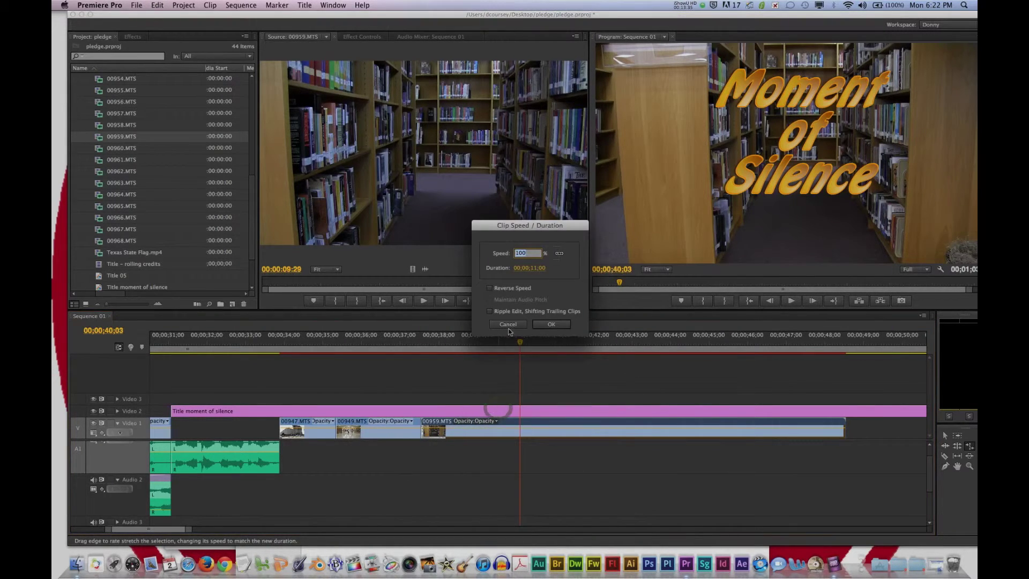
type("500")
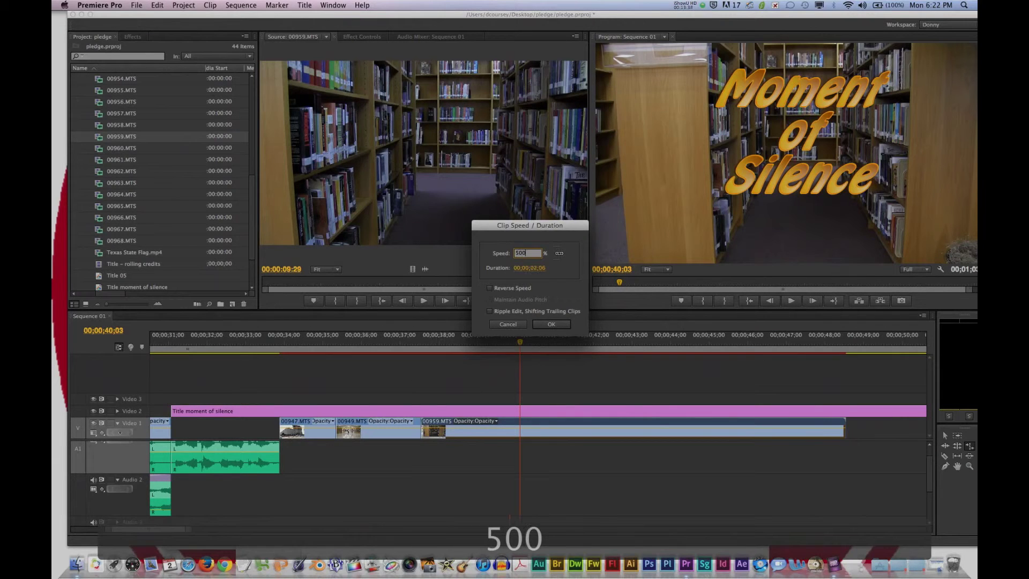
left_click(551, 323)
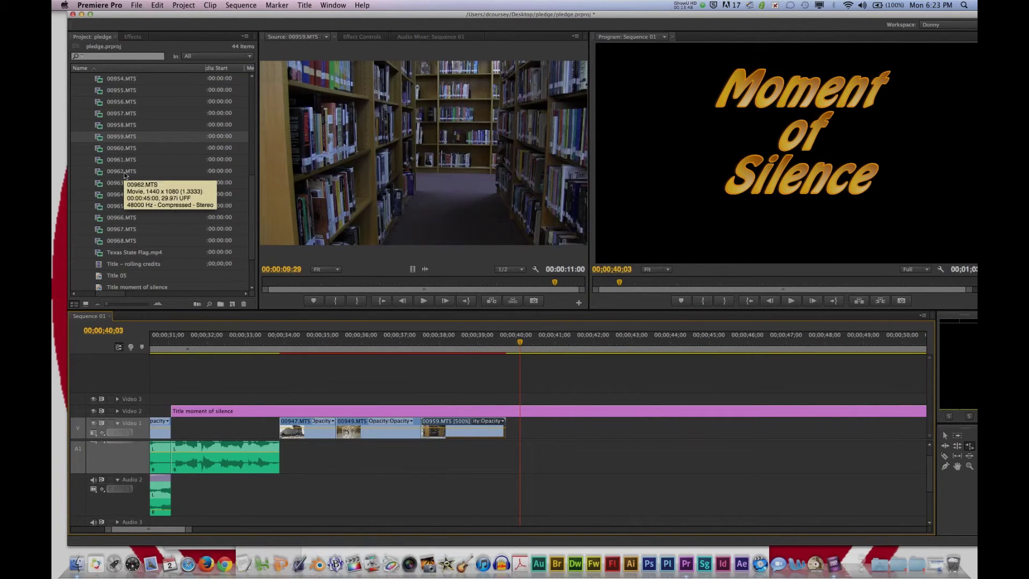
Examine the 00962.MTS and 00963.MTS clips from the Footage bin as further background footage
left_click(103, 170)
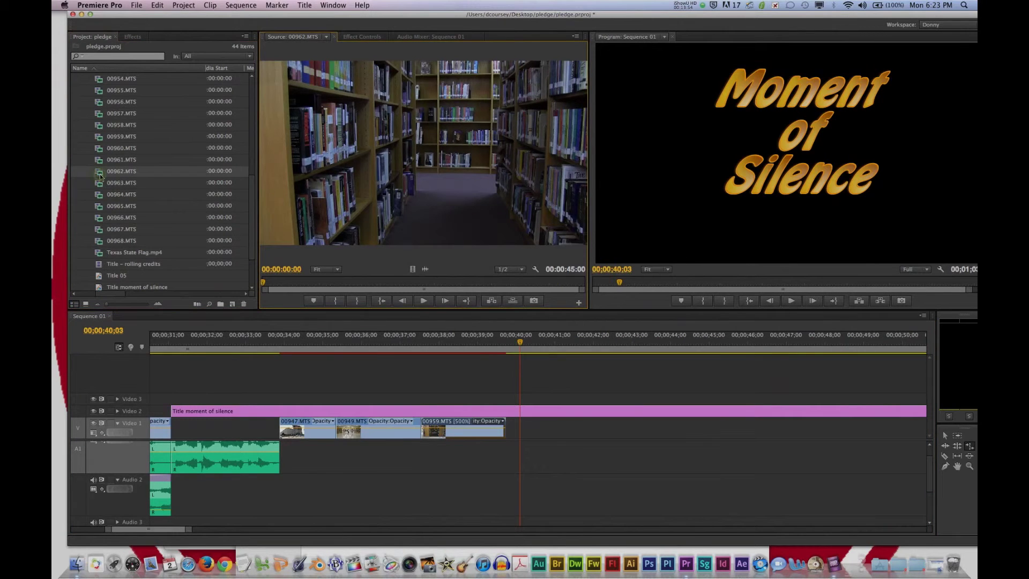
double_click(102, 172)
double_click(100, 183)
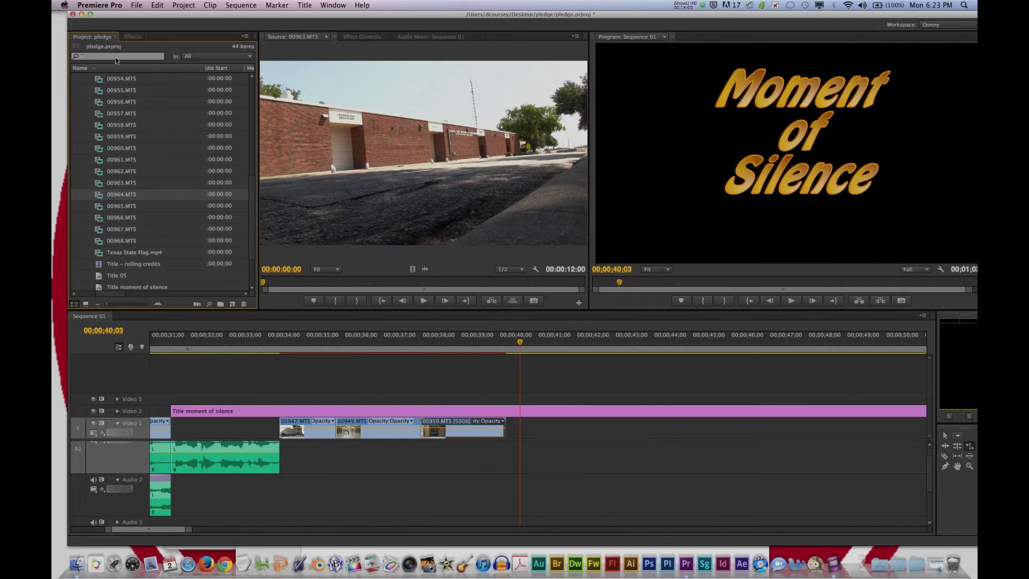
Apply a Cross Dissolve between the 00947.MTS and 00949.MTS clips on Video 1 and check the blend
left_click(141, 38)
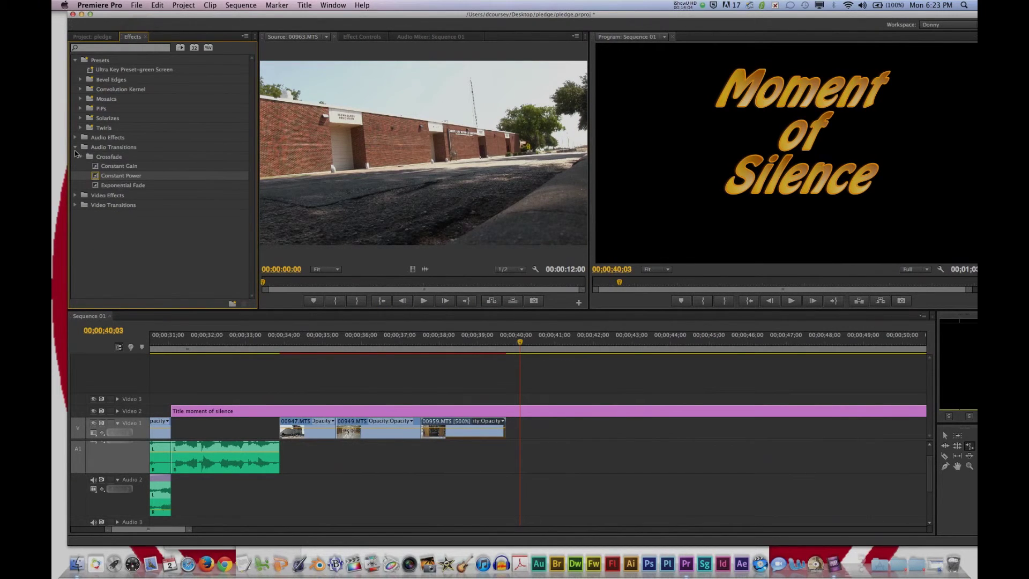
left_click(75, 147)
left_click(75, 166)
left_click_drag(119, 205, 338, 435)
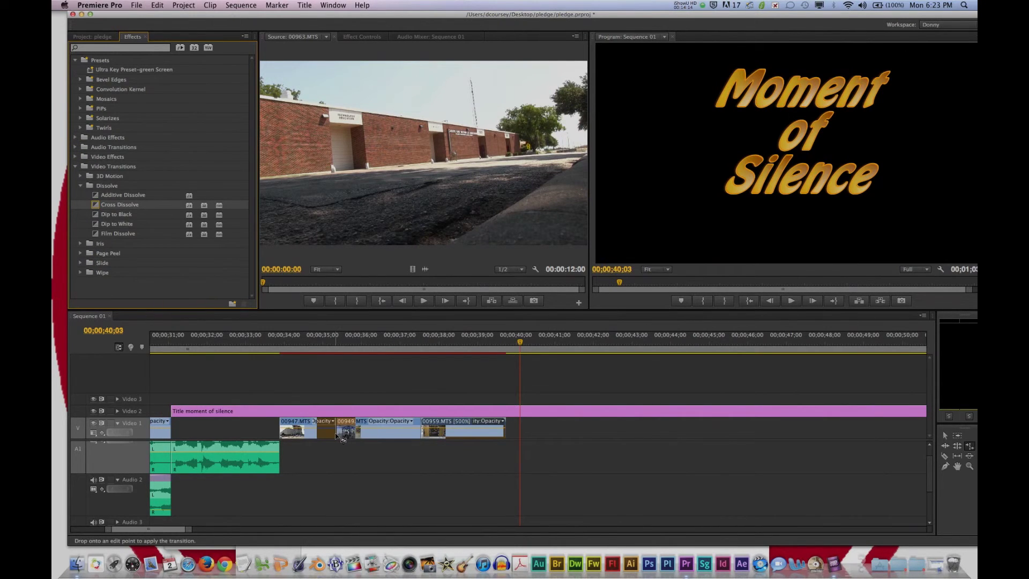
left_click(325, 353)
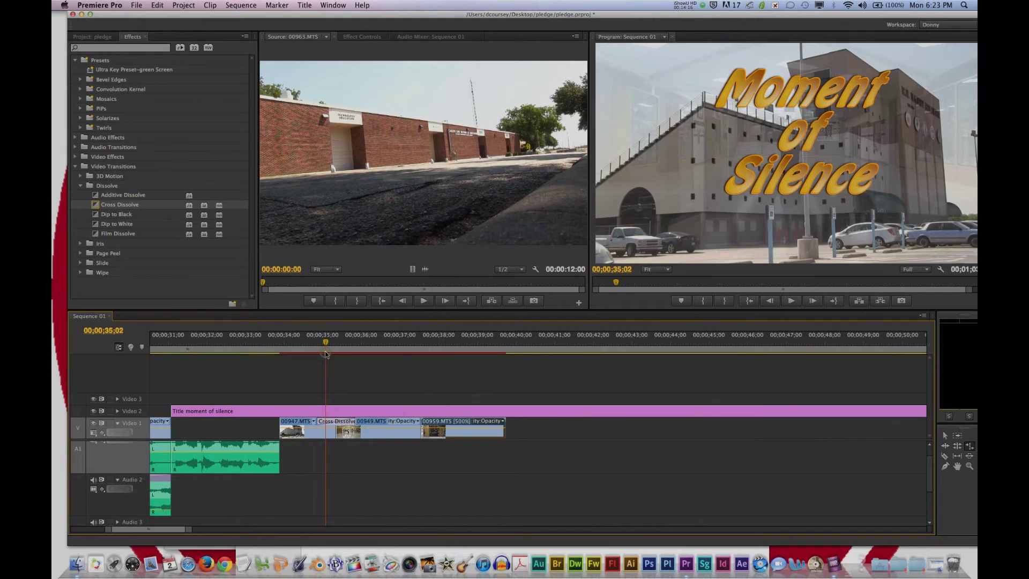
Replace the Cross Dissolve between the 00947.MTS and 00949.MTS clips on Video 1 with a Page Peel and preview it
key("space")
left_click(326, 353)
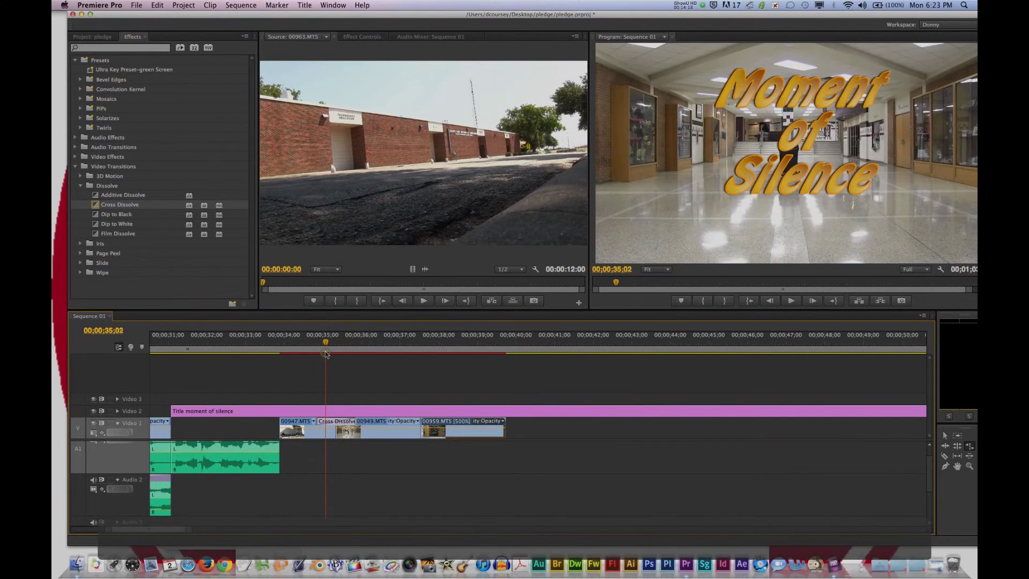
left_click_drag(325, 354, 329, 354)
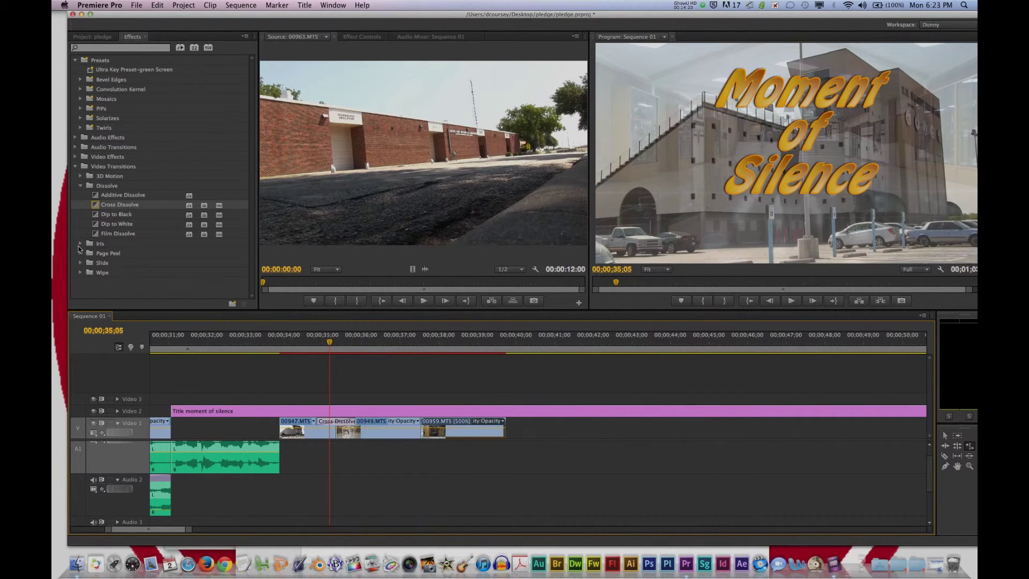
left_click(80, 253)
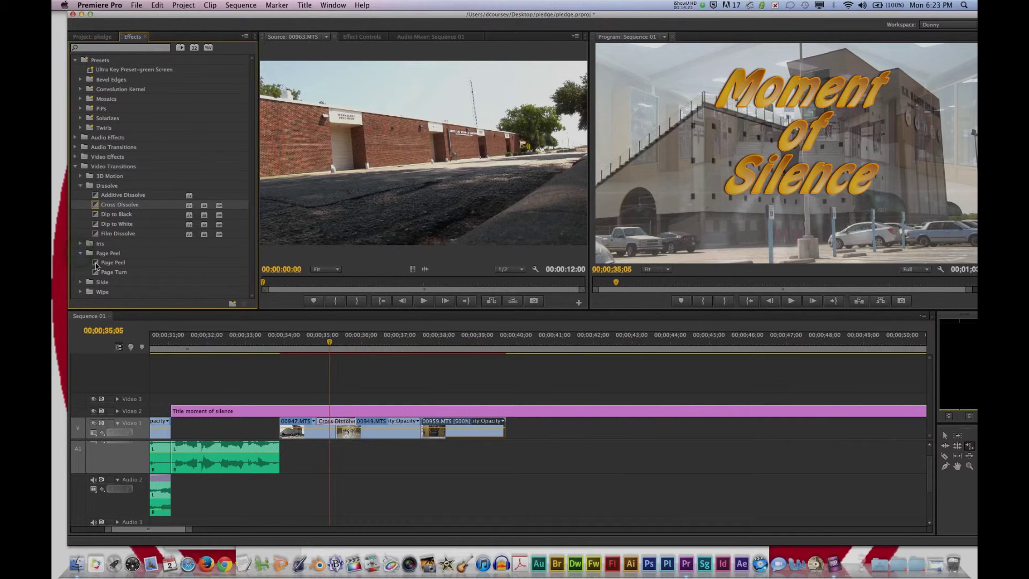
left_click_drag(103, 263, 334, 428)
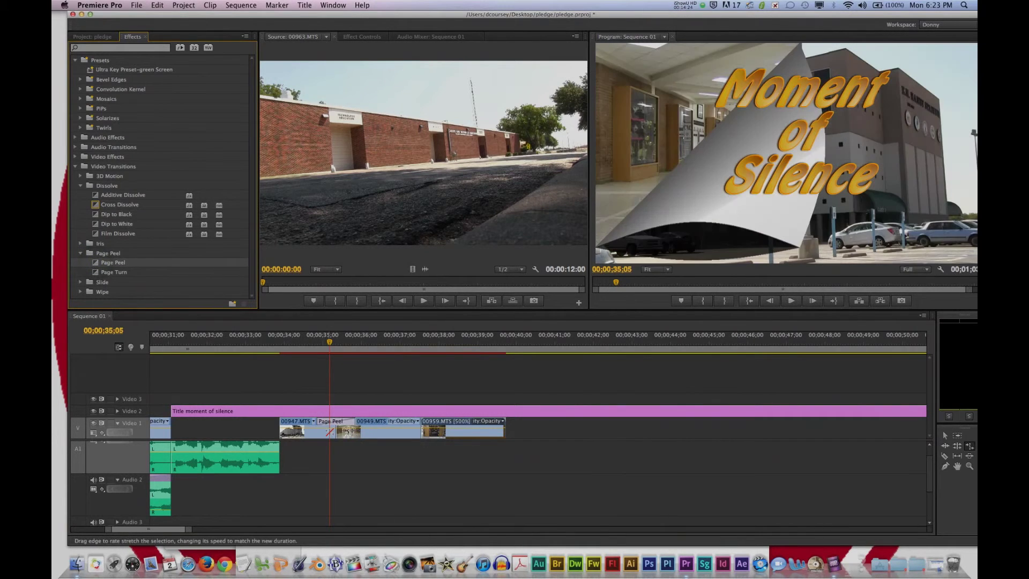
key("space")
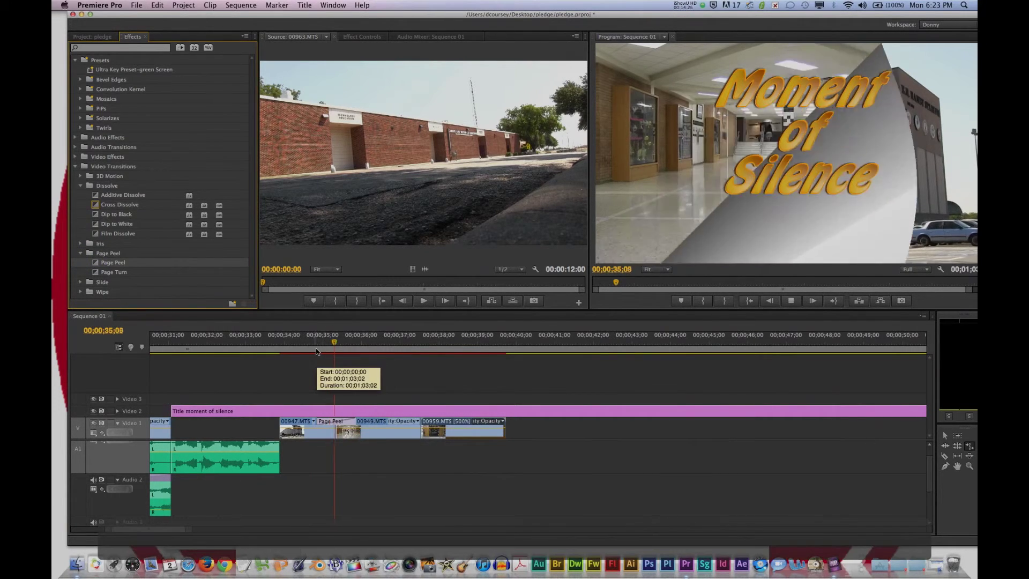
key("space")
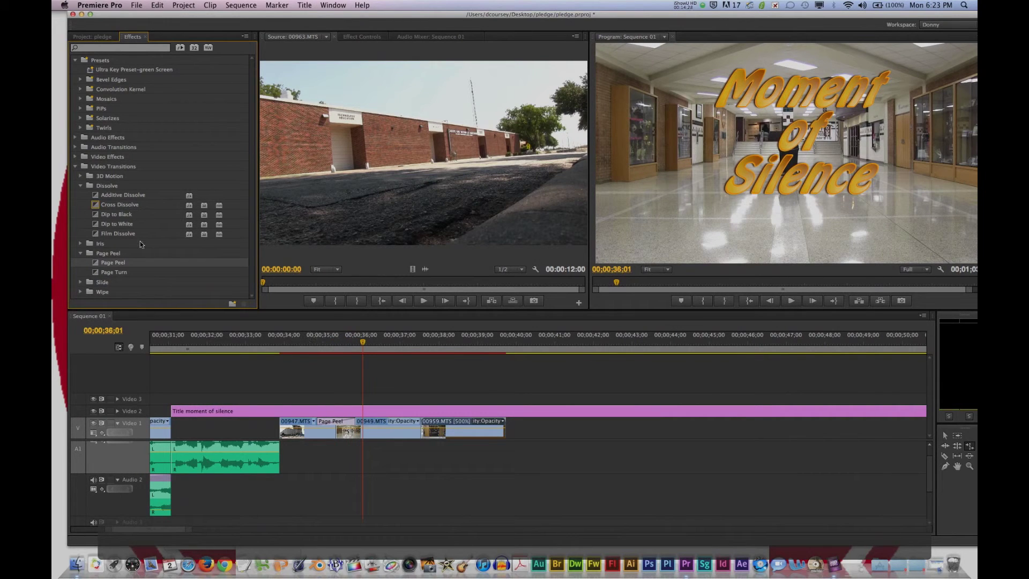
Apply a Cube Spin transition at the start of the 00959.MTS clip on Video 1, where it meets 00949.MTS, and preview it
left_click(81, 176)
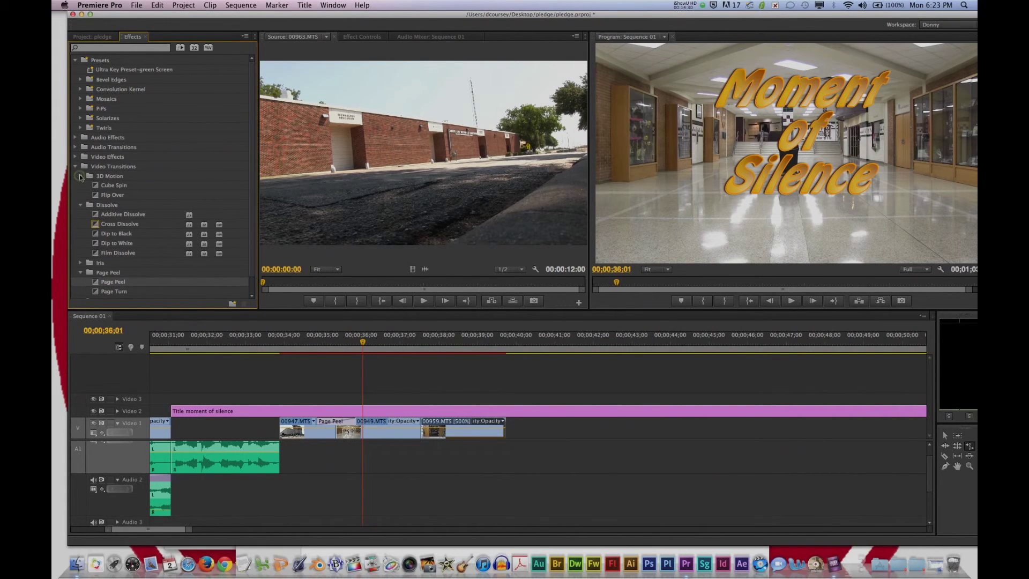
left_click_drag(111, 185, 423, 435)
left_click(409, 347)
key("space")
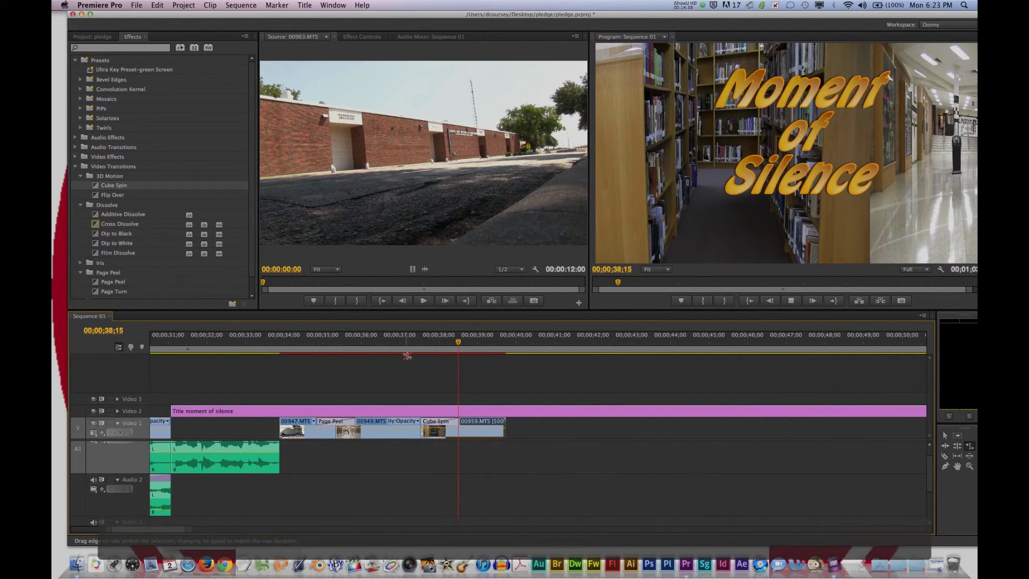
key("space")
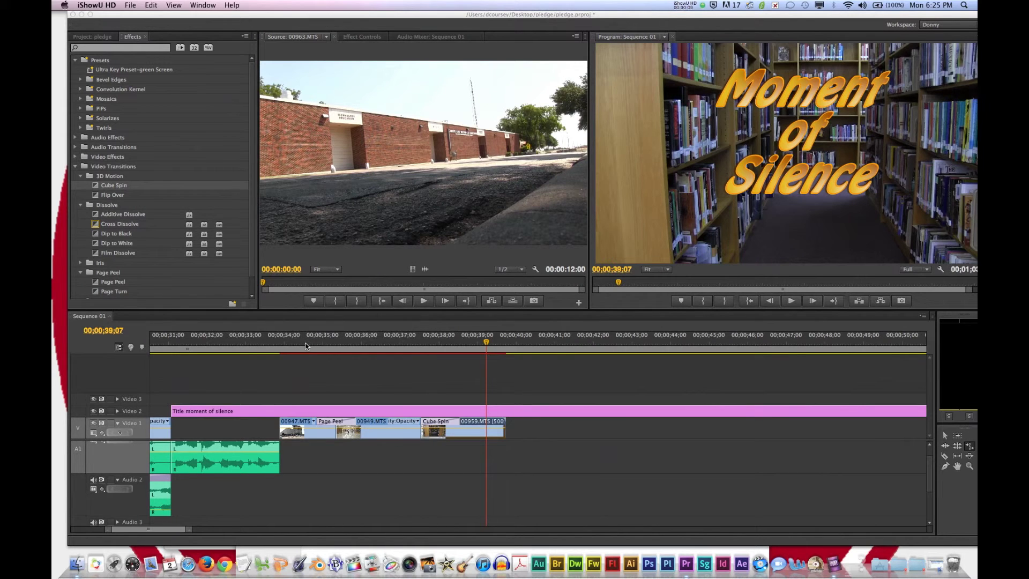
Switch back to the Selection tool and render the sequence's entire work area
left_click(303, 345)
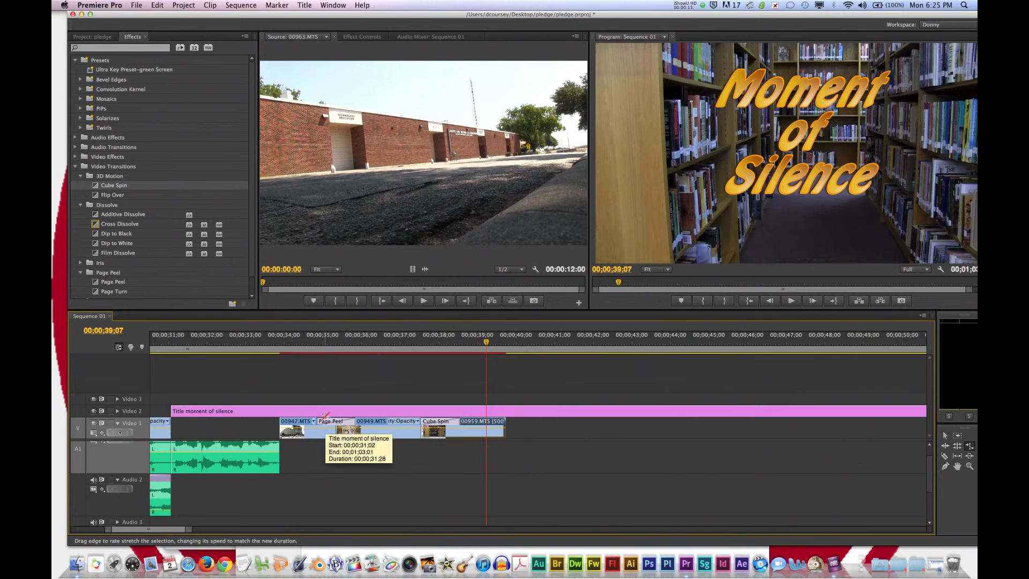
key("v")
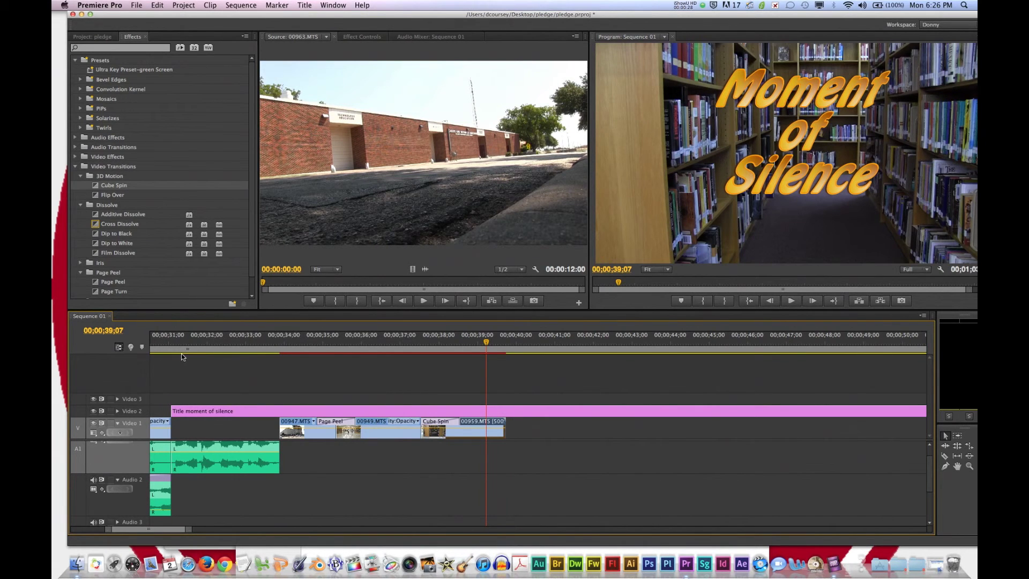
scroll(590, 357, "left", 6)
scroll(674, 358, "right", 4)
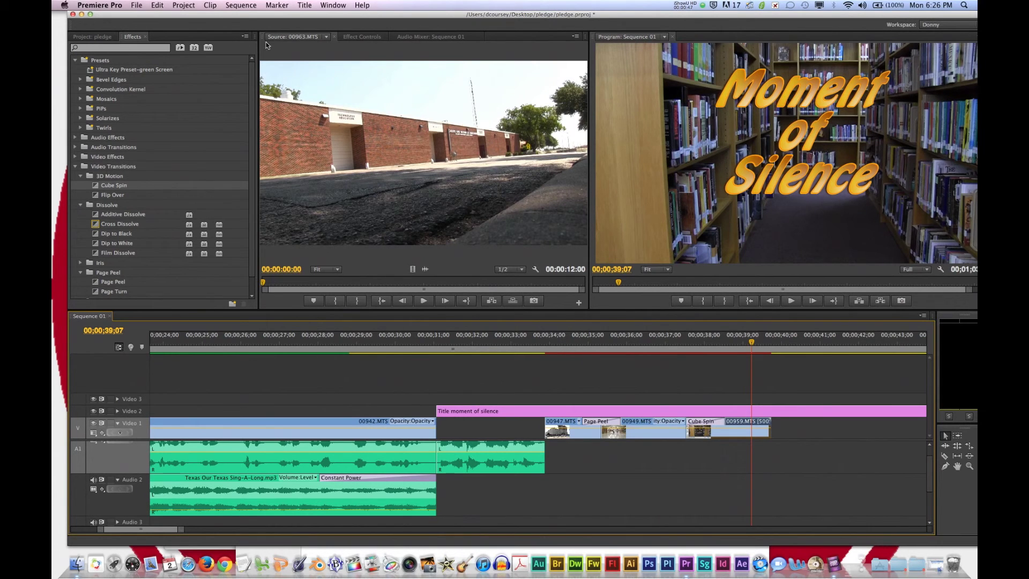
left_click(241, 6)
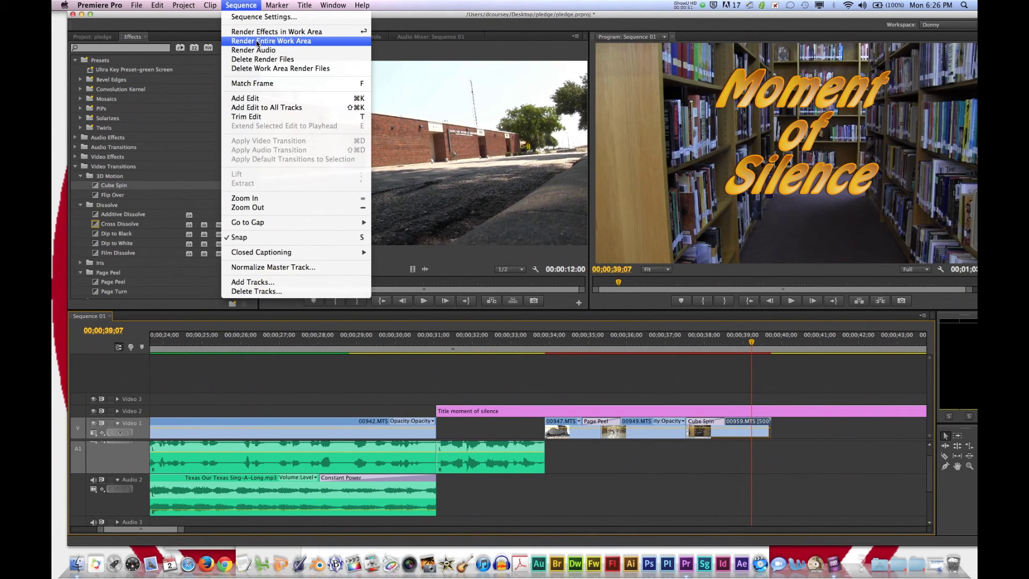
left_click(258, 42)
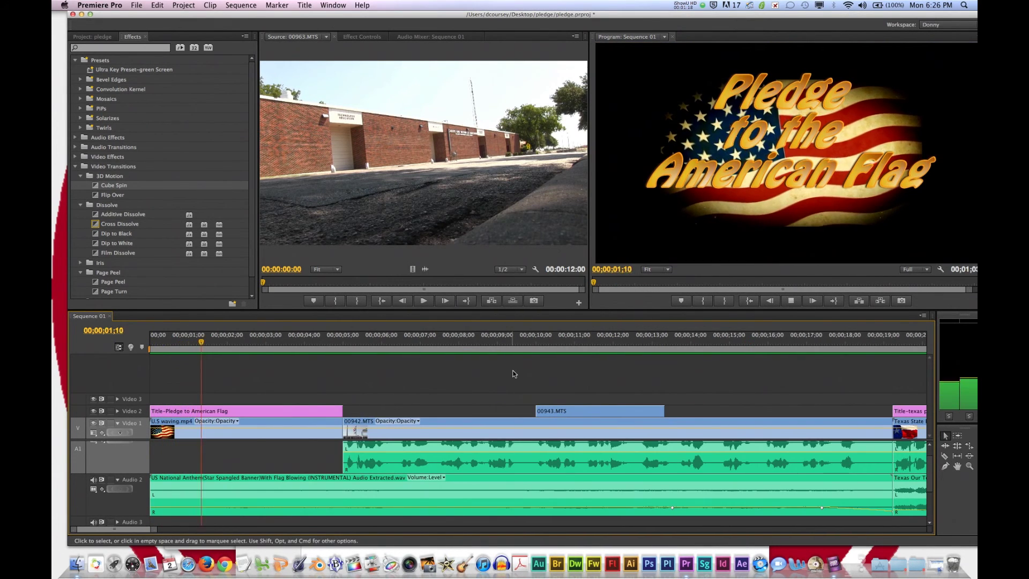
key("minus")
key("minus")
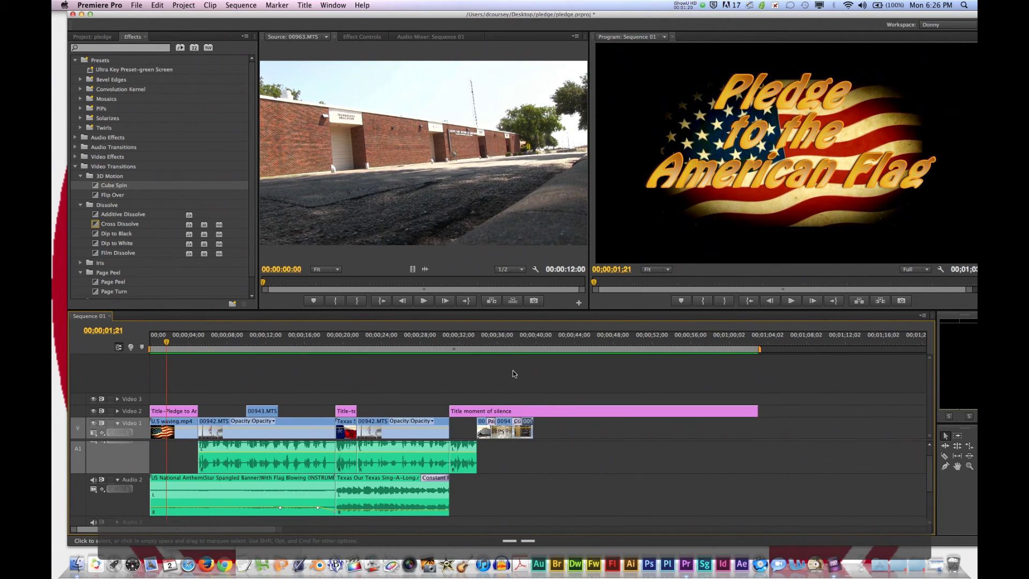